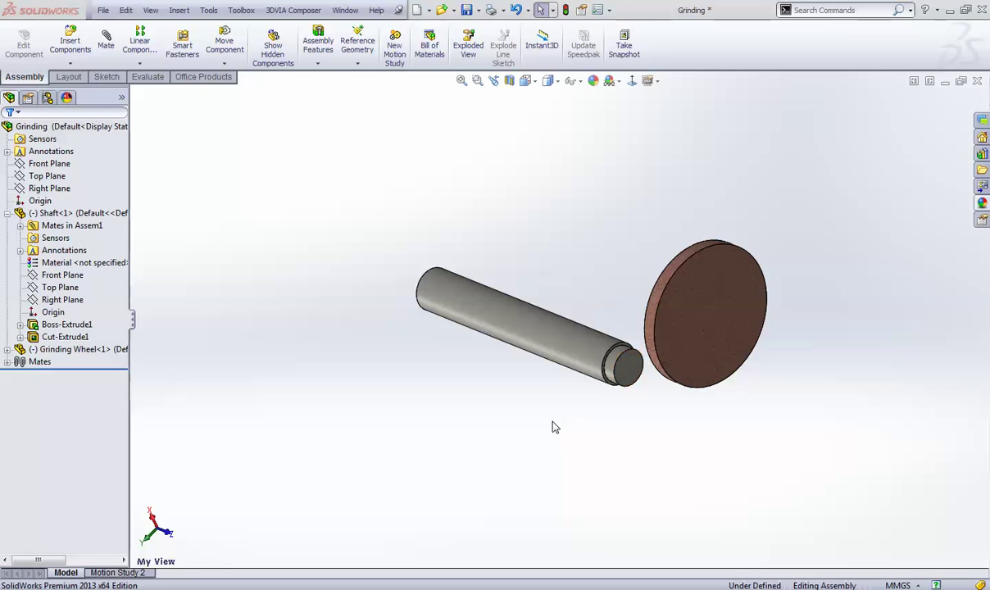
- Drag the grinding wheel slightly outward beside the shaft's stepped end, then orbit the view
left_click(78, 213)
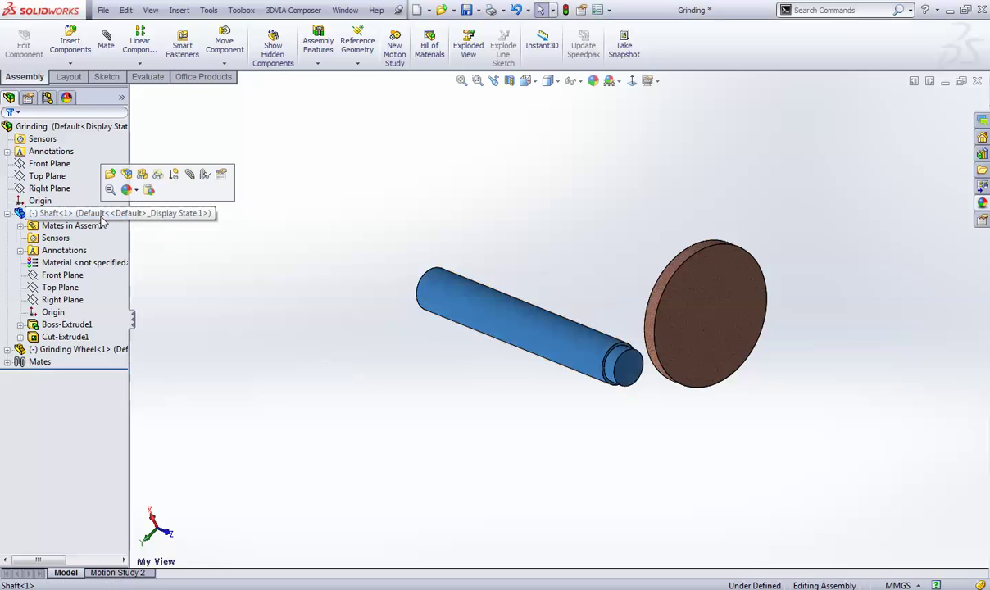
left_click(78, 349)
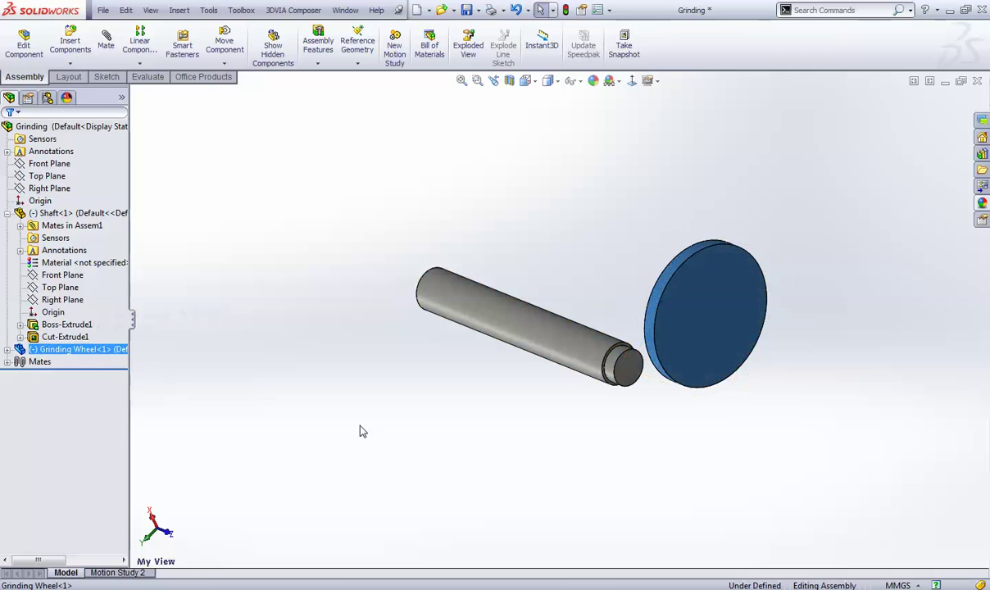
left_click(679, 400)
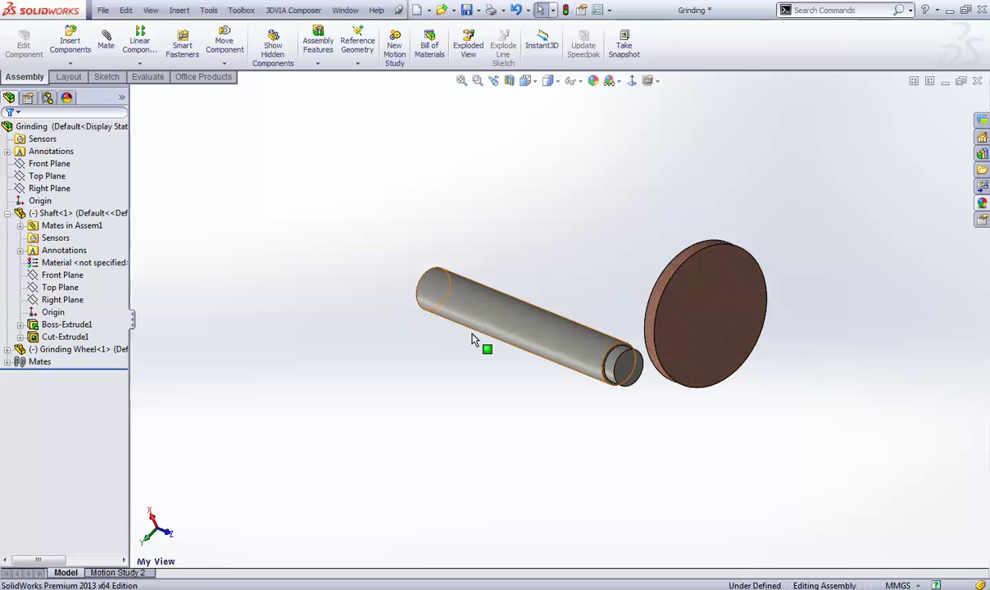
left_click(102, 214)
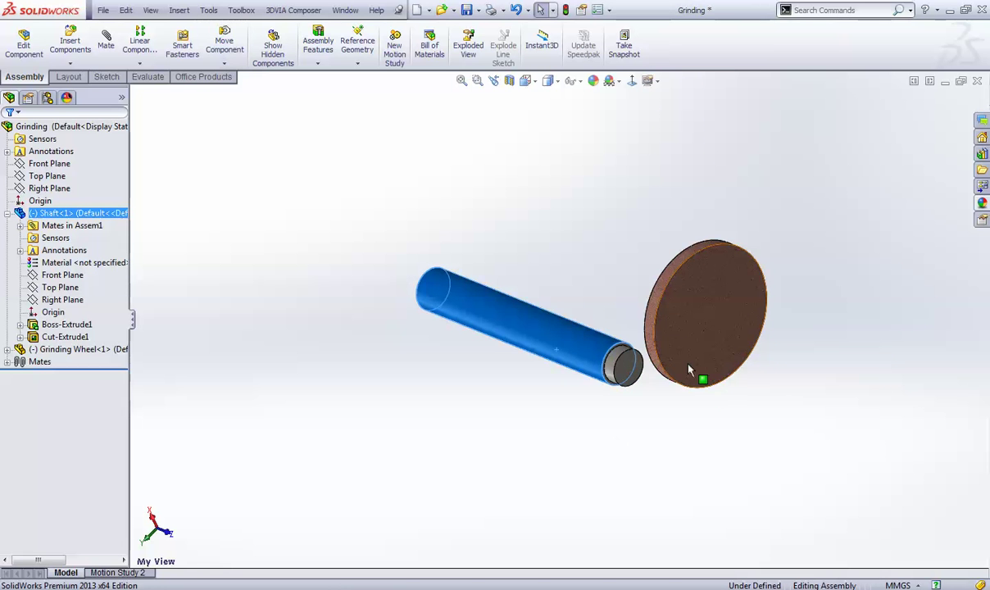
left_click_drag(686, 371, 701, 311)
key("Escape")
middle_click_drag(647, 309, 572, 430)
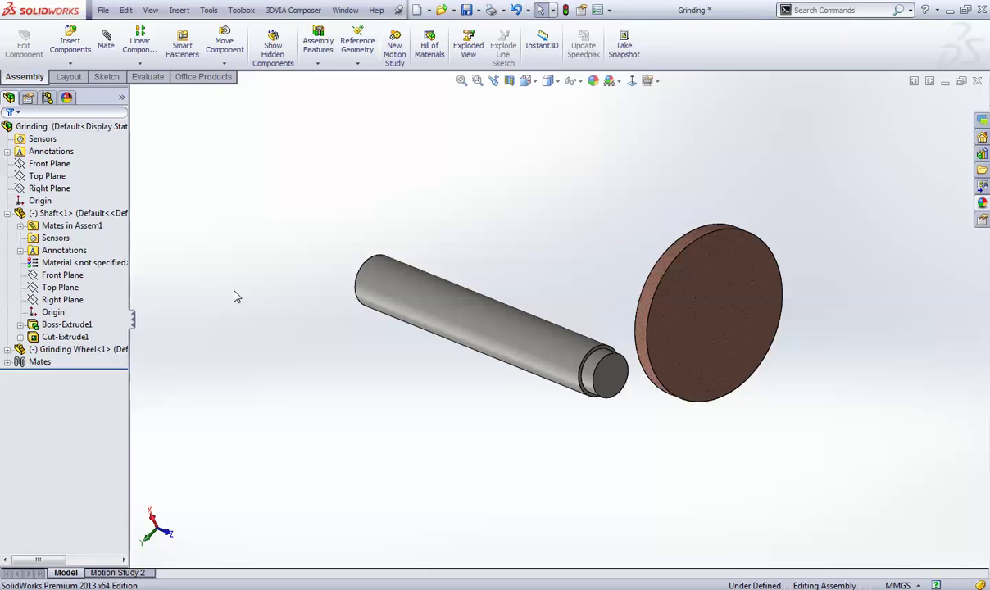
- Edit the shaft in place and set Cut-Extrude1's end condition to Up To Surface
right_click(108, 213)
left_click(125, 188)
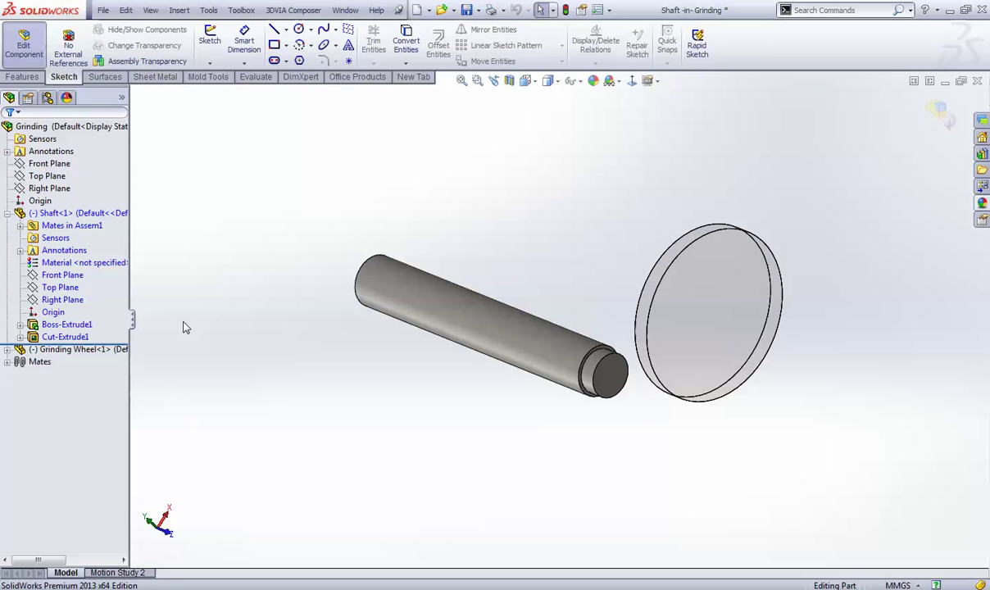
left_click(56, 337)
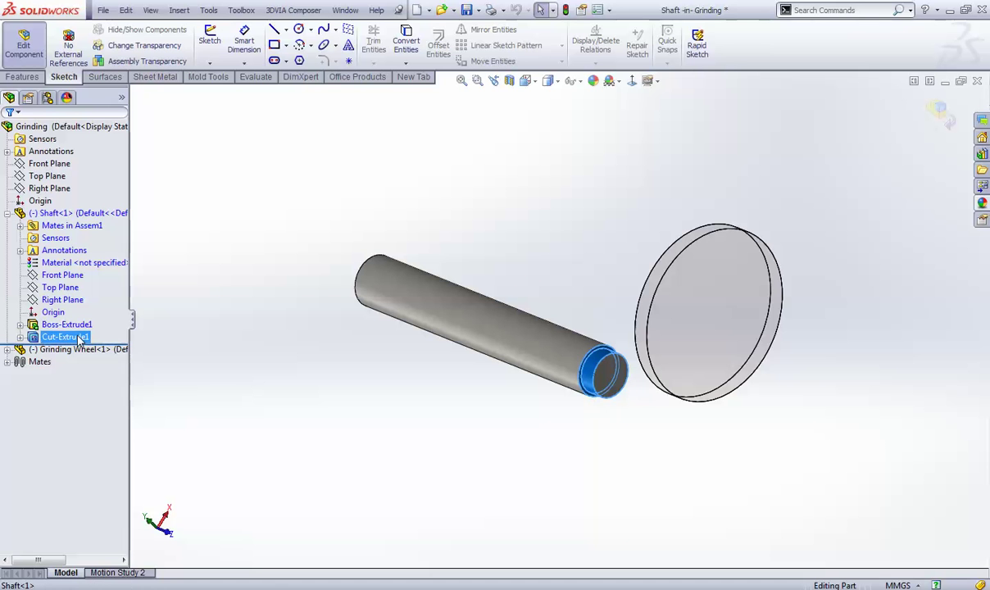
right_click(58, 338)
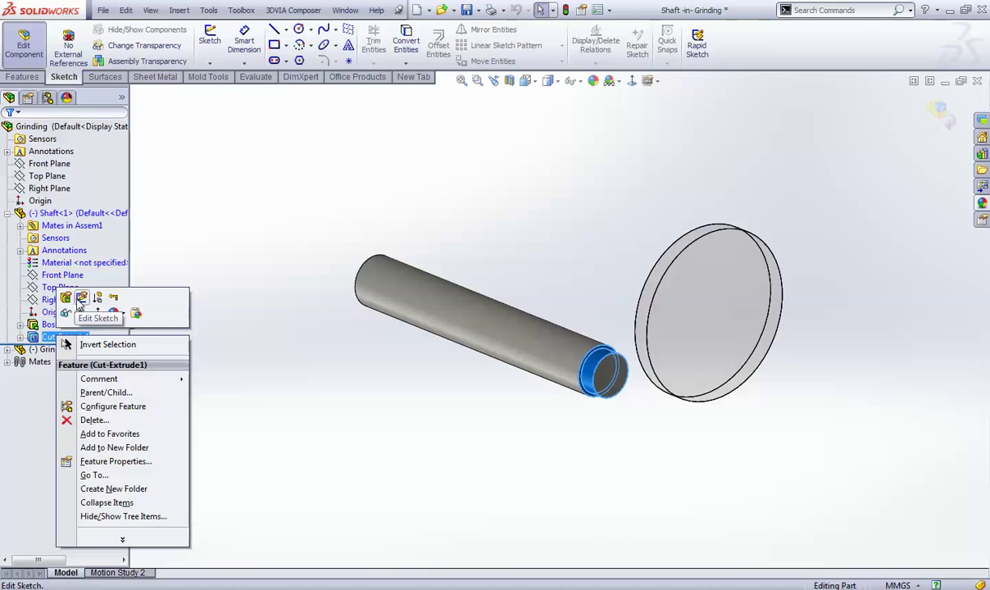
left_click(65, 297)
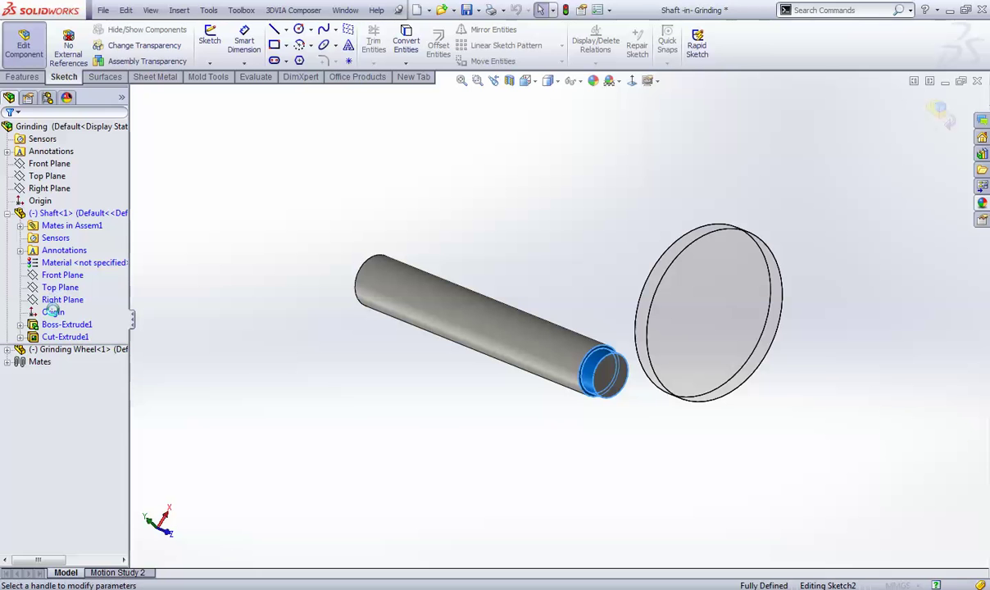
left_click(72, 212)
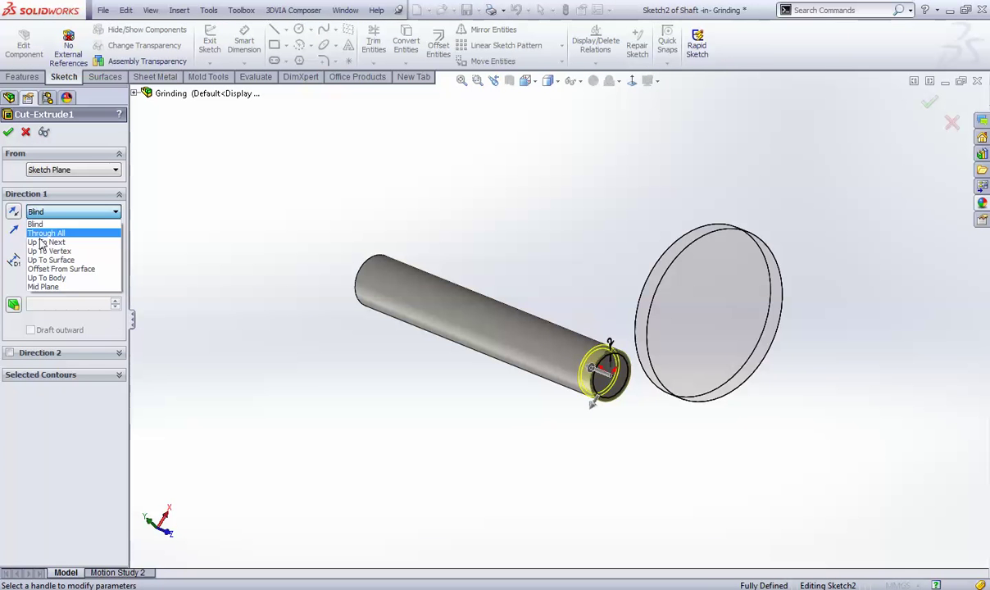
left_click(51, 260)
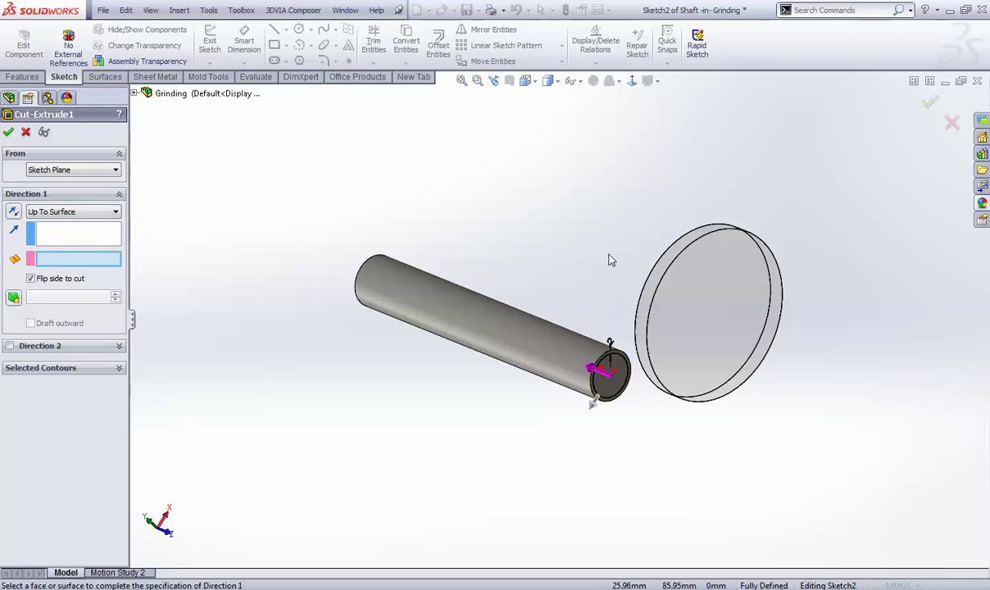
- Pick the grinding wheel face as the cut limit, reverse direction, apply, and return to the assembly
middle_click_drag(559, 276, 665, 320)
left_click(692, 309)
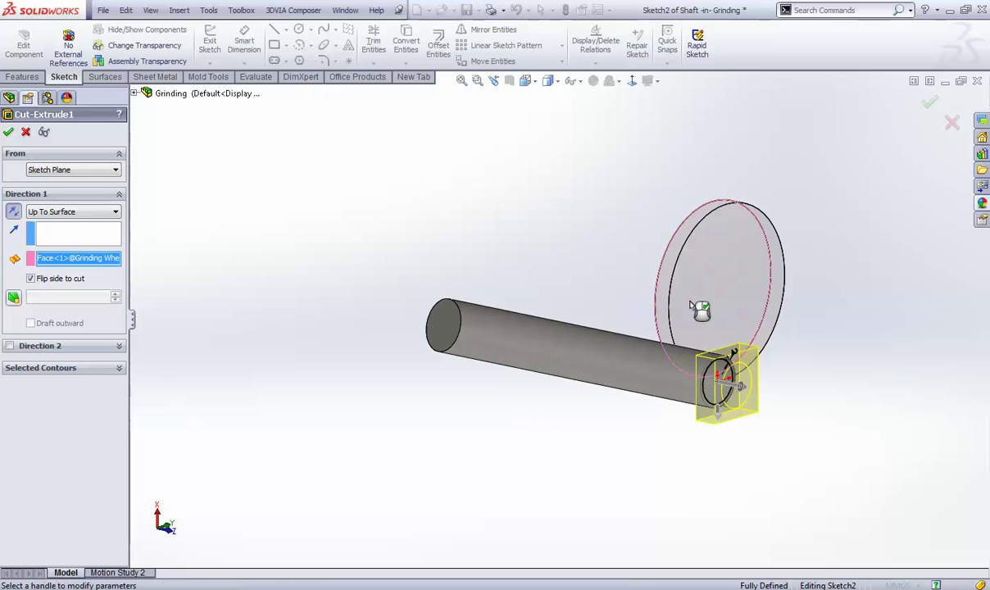
middle_click_drag(360, 285, 294, 284)
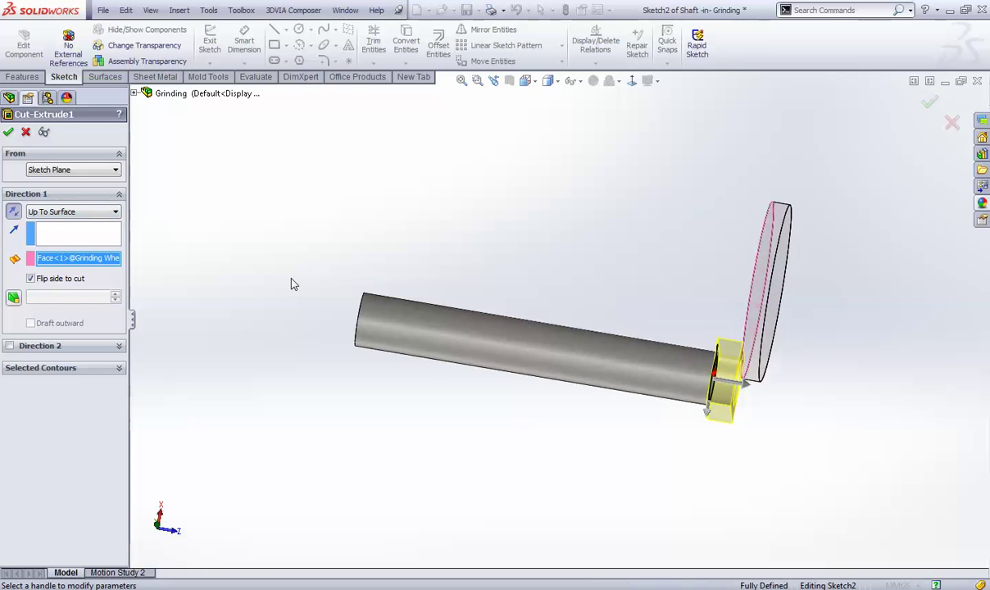
left_click(14, 213)
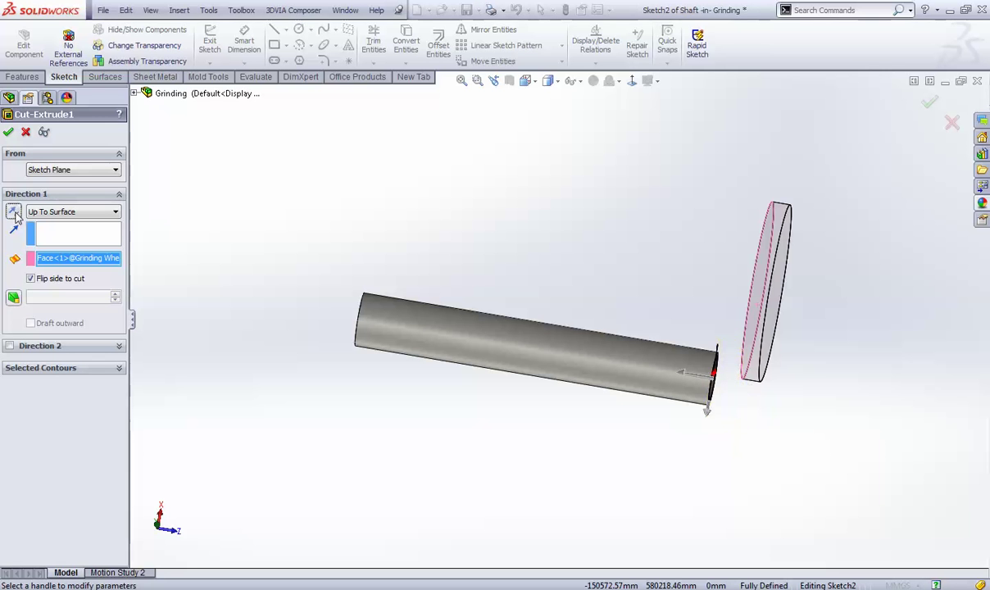
left_click(9, 133)
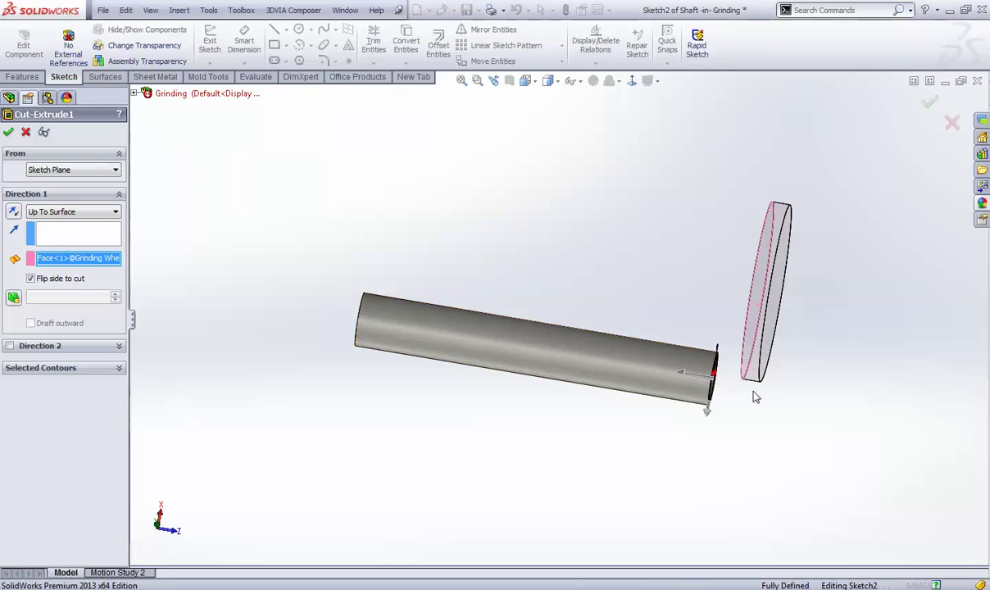
middle_click_drag(752, 397, 729, 360)
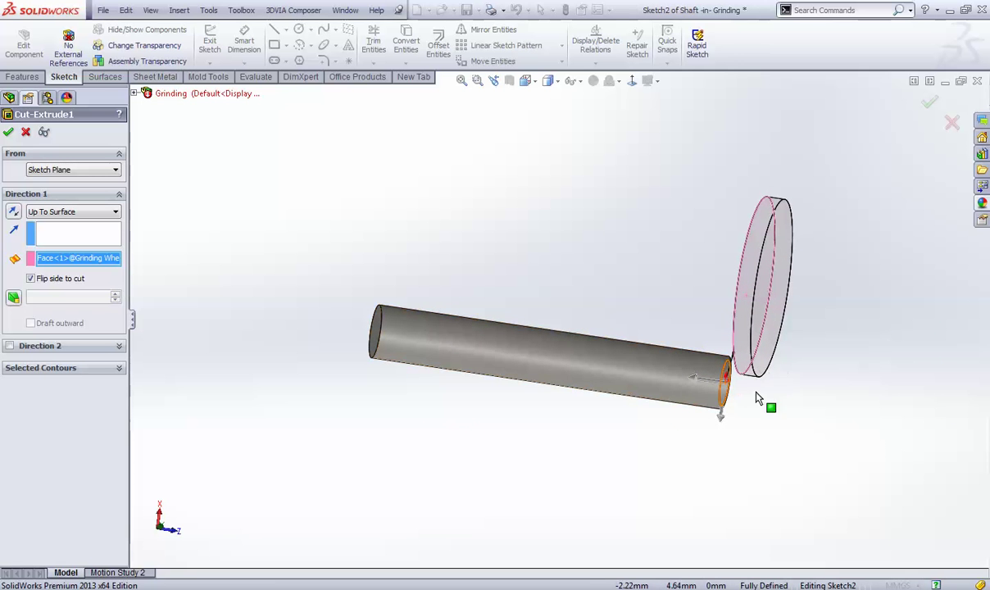
key("Return")
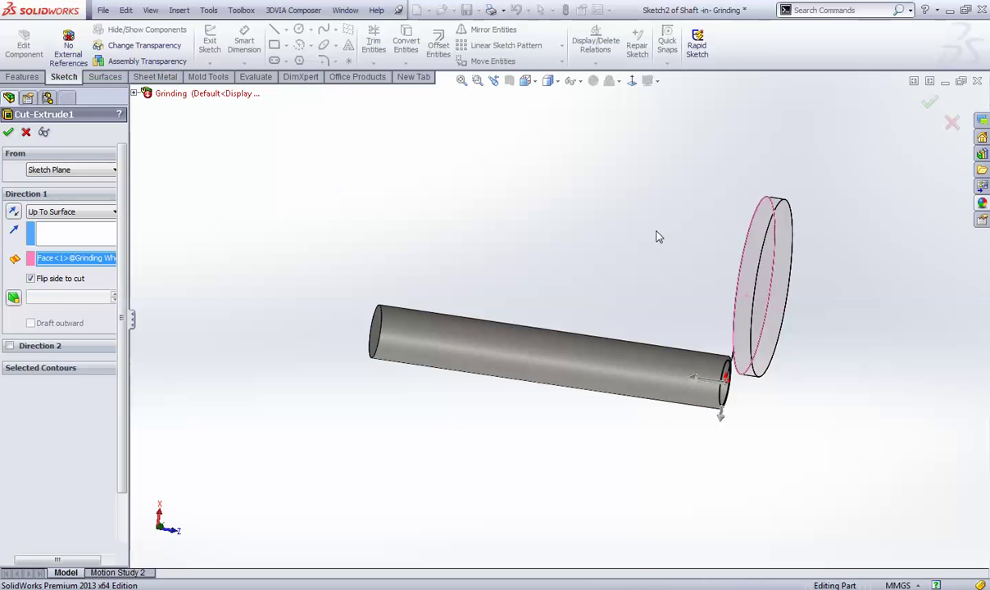
left_click(940, 112)
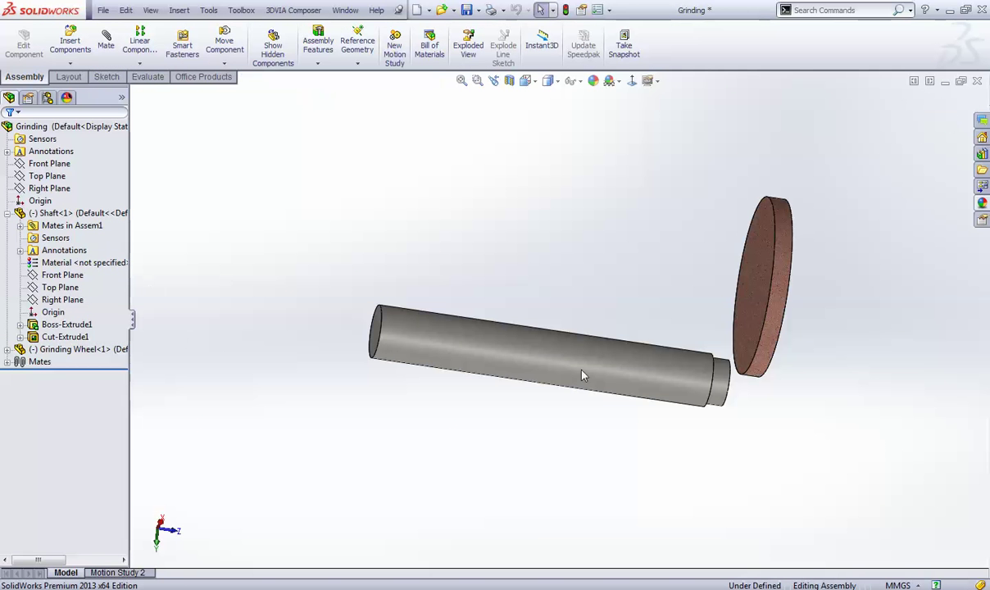
- Redefine Cut-Extrude1 to end Up To Surface at the grinding wheel face and apply it
mouse_move(752, 315)
left_mouse_down()
mouse_move(727, 312)
mouse_move(739, 318)
left_mouse_up()
key("Escape")
middle_click_drag(739, 318, 737, 385)
right_click(86, 336)
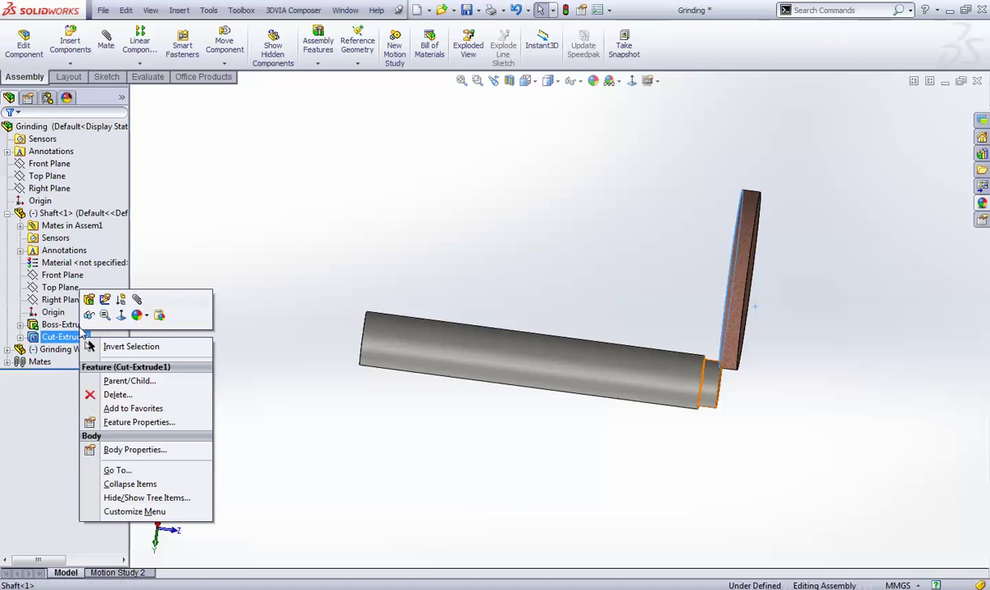
left_click(89, 300)
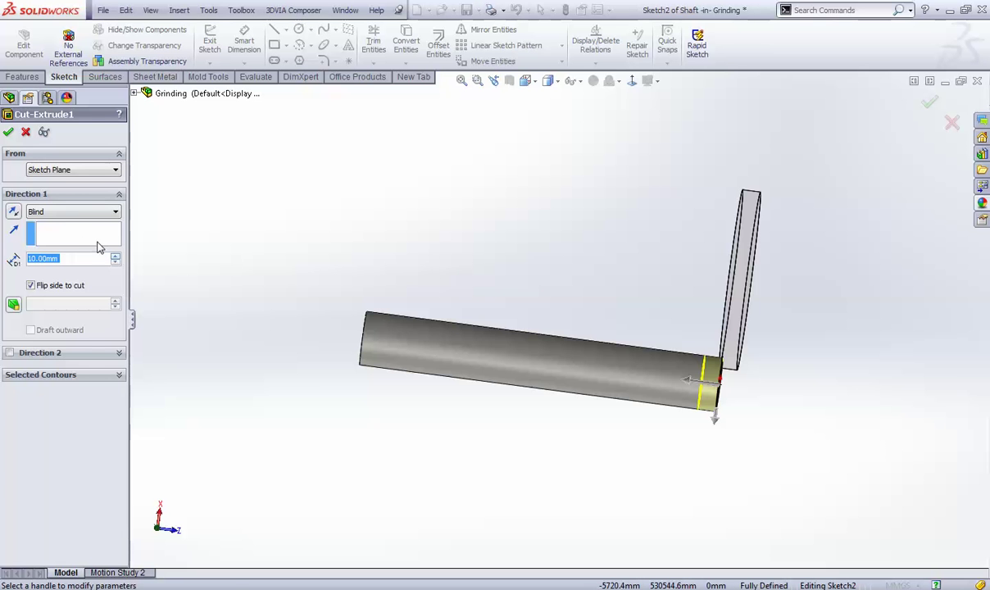
left_click(79, 215)
left_click(57, 258)
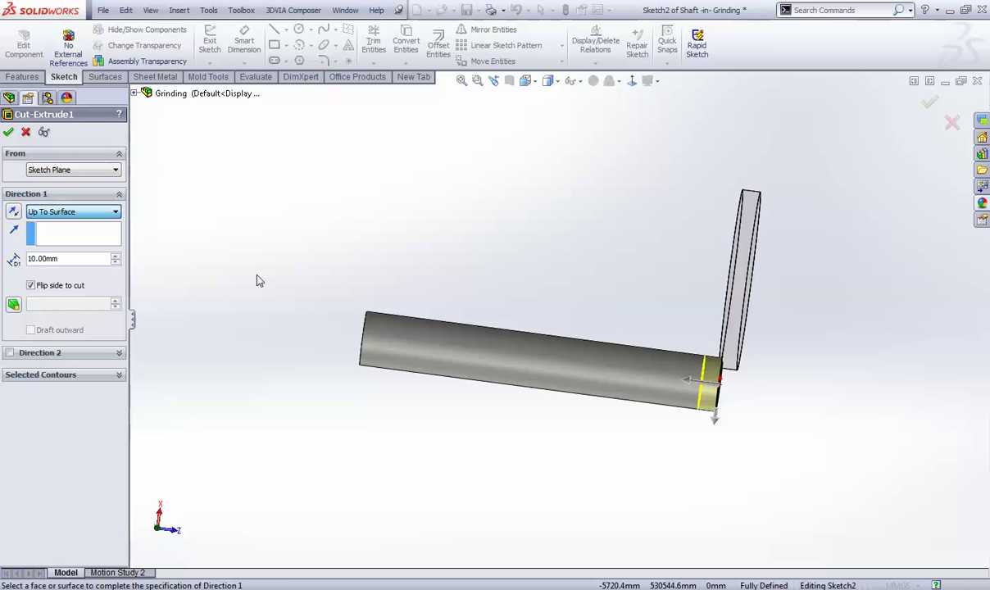
middle_click_drag(497, 275, 565, 270)
left_click(706, 258)
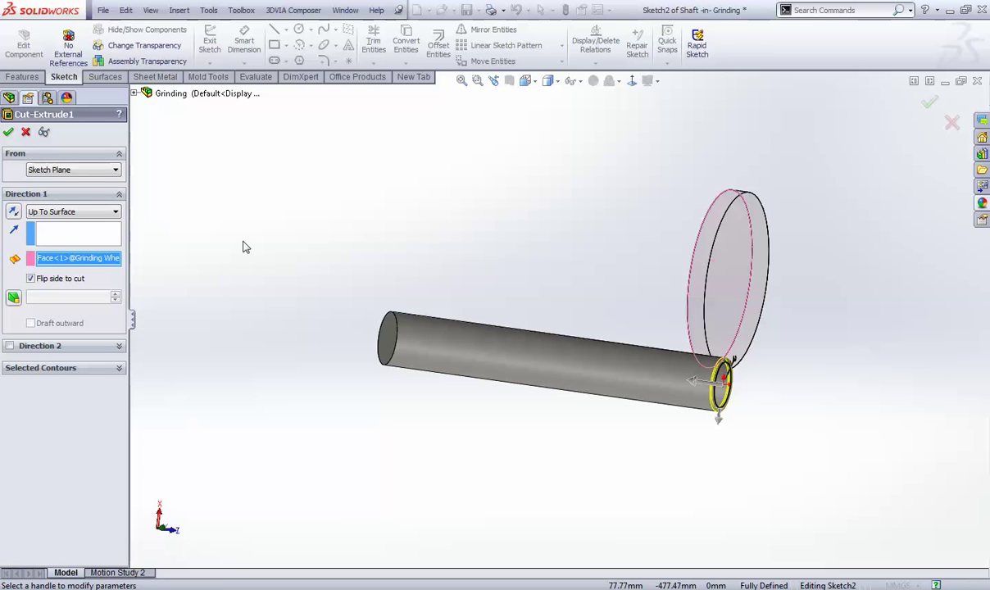
left_click(7, 132)
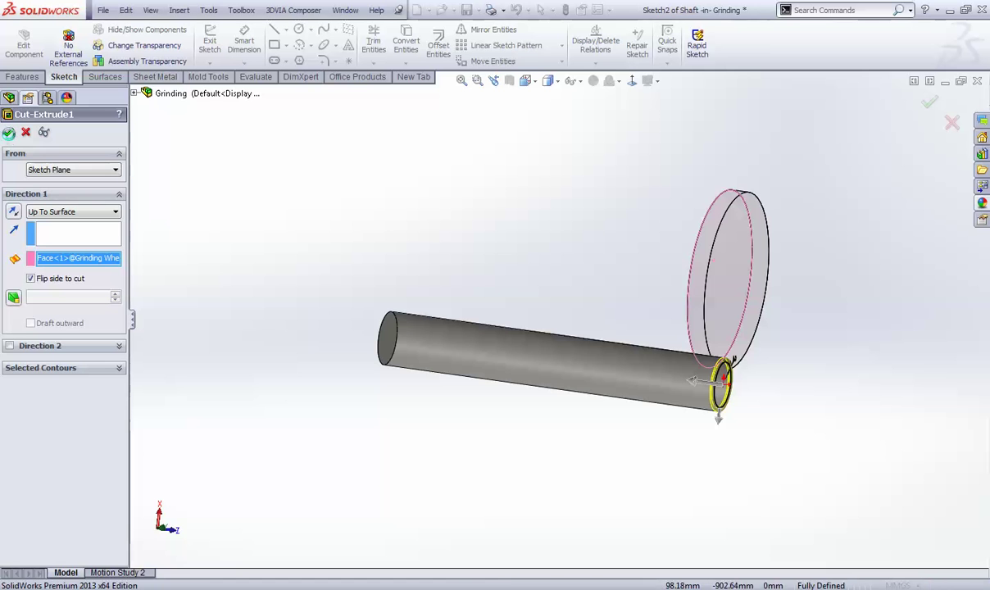
left_click(373, 247)
middle_click_drag(616, 399, 615, 436)
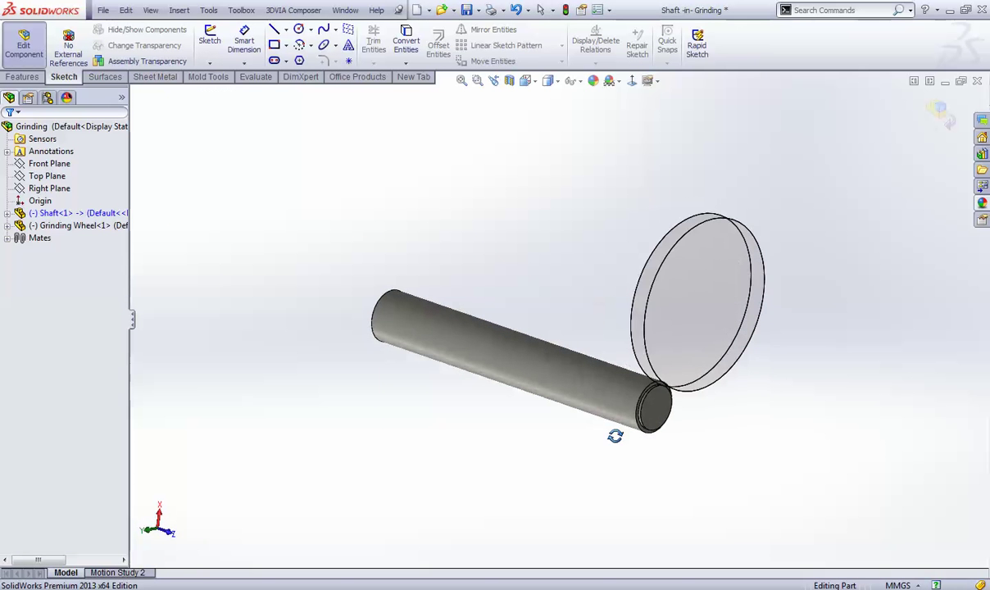
- Exit shaft editing and restore the saved My View orientation
left_click(938, 114)
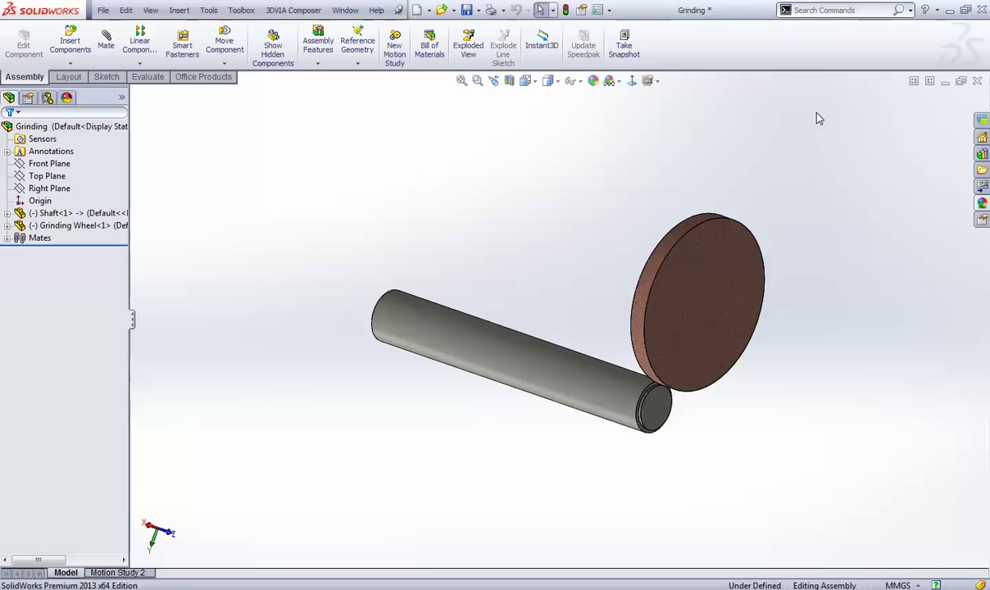
key("space")
mouse_move(866, 212)
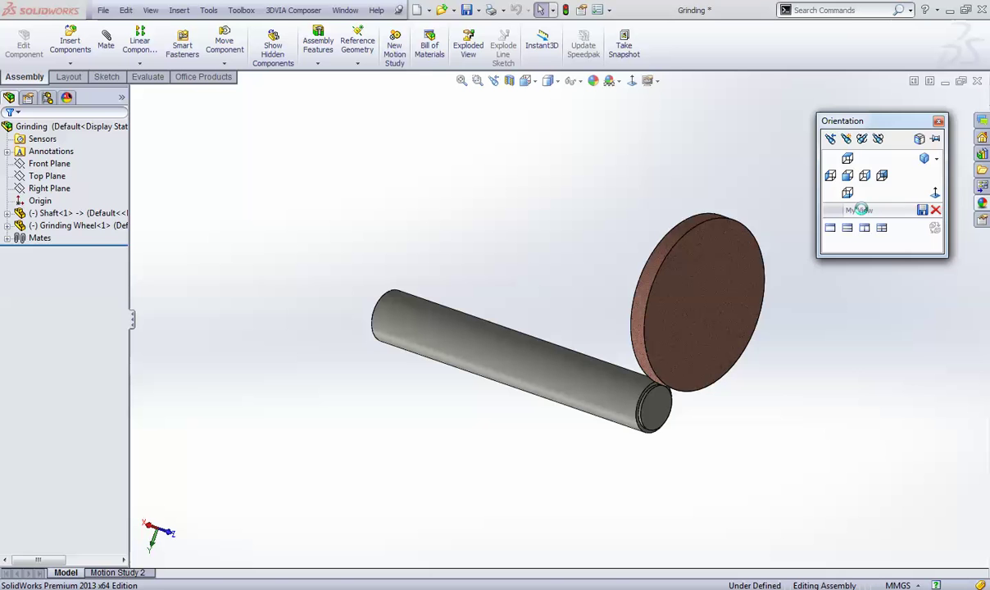
left_click(862, 212)
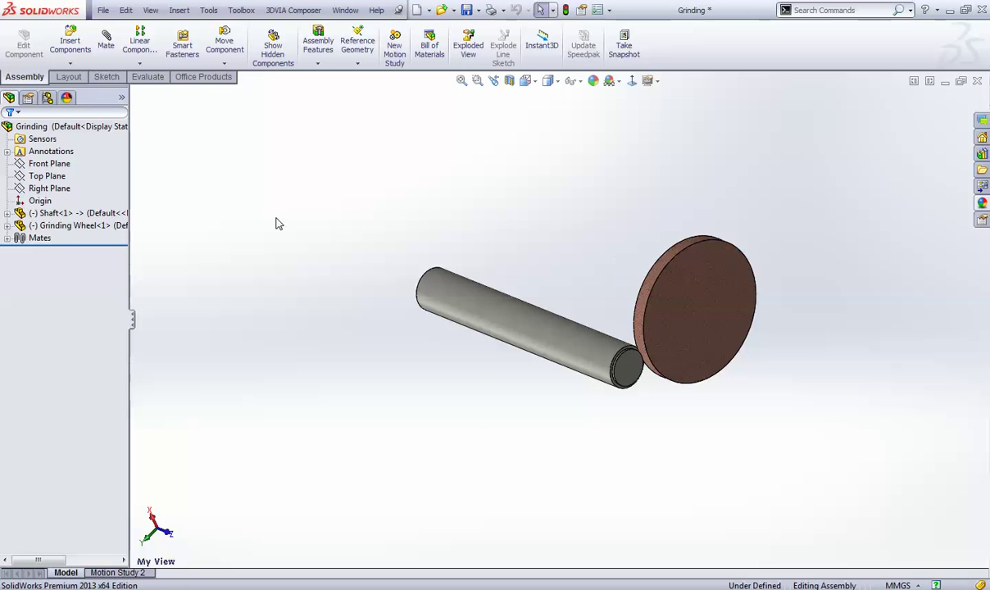
- Drag the grinding wheel away from the shaft end and rebuild the assembly
left_click_drag(656, 337, 695, 346)
left_click(653, 411)
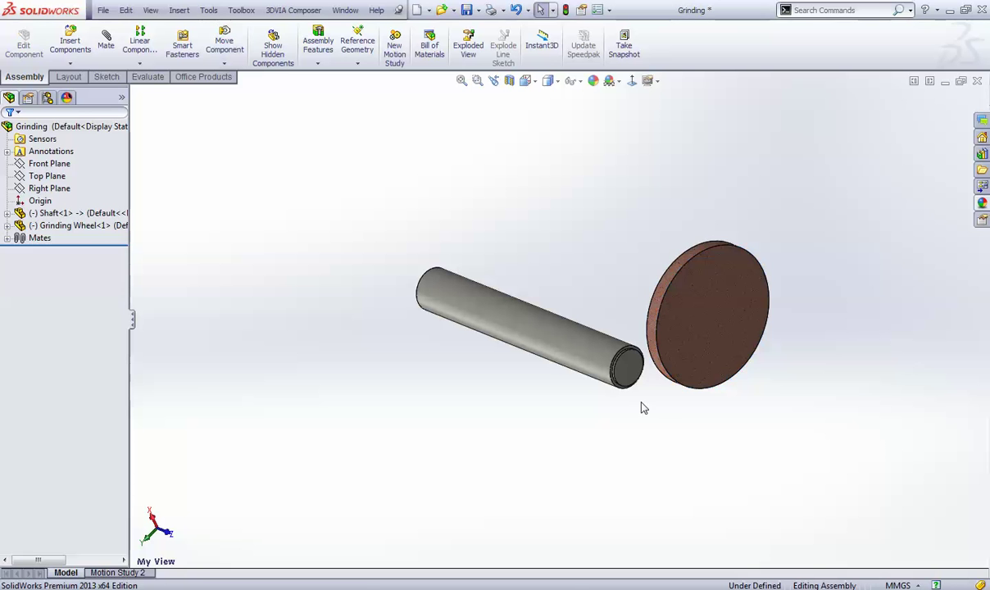
left_click(518, 10)
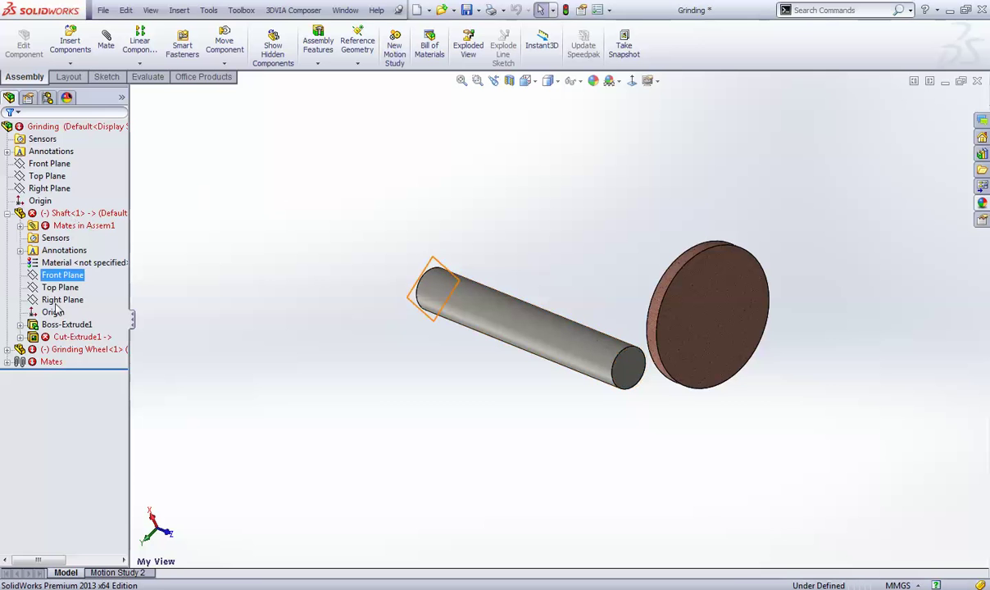
left_click(66, 286)
left_click(87, 264)
left_click(215, 341)
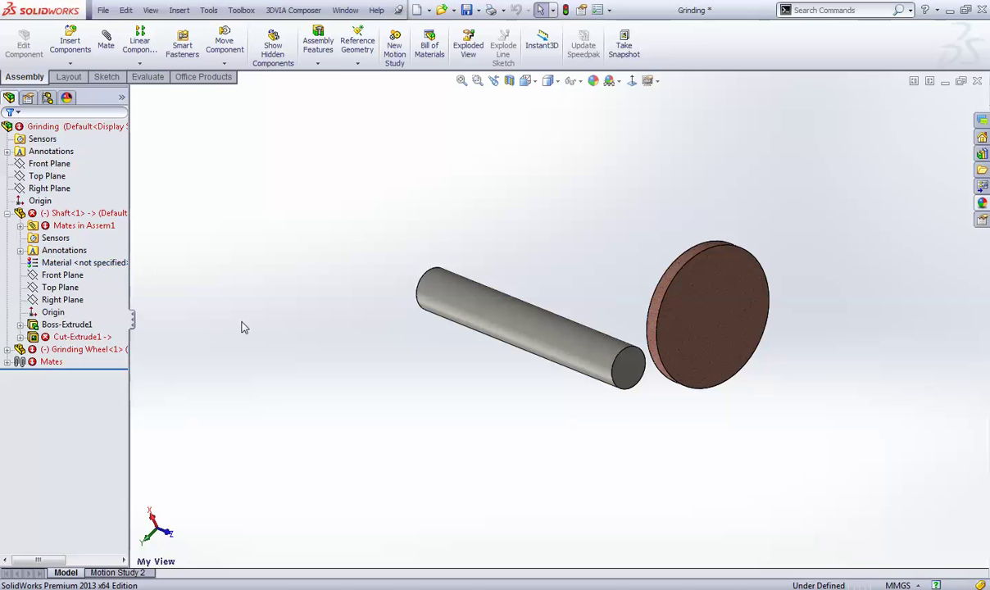
- Switch to the Motion Study 2 timeline and bring back the My View orientation
left_click(112, 572)
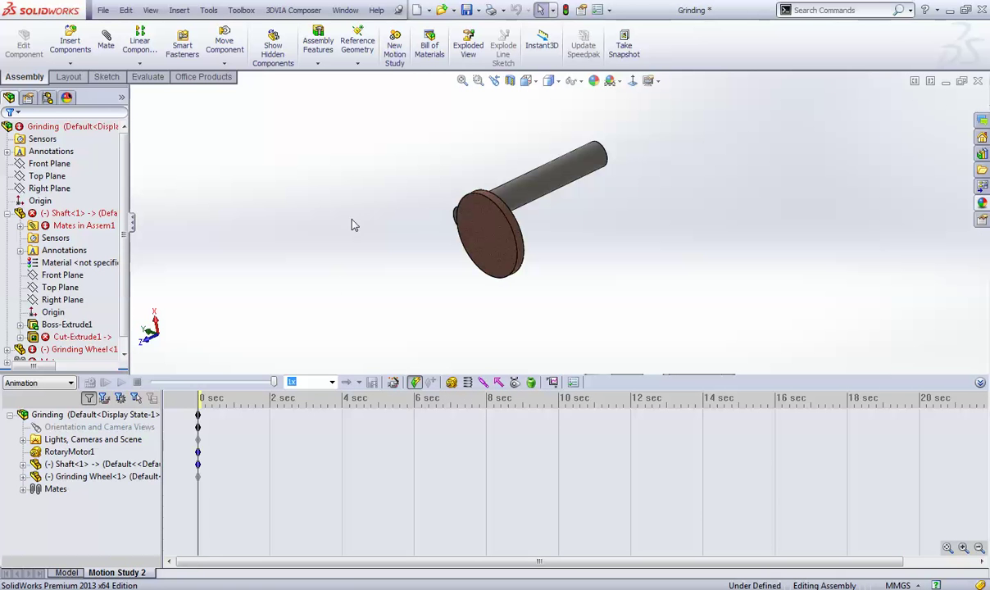
key("space")
key("Escape")
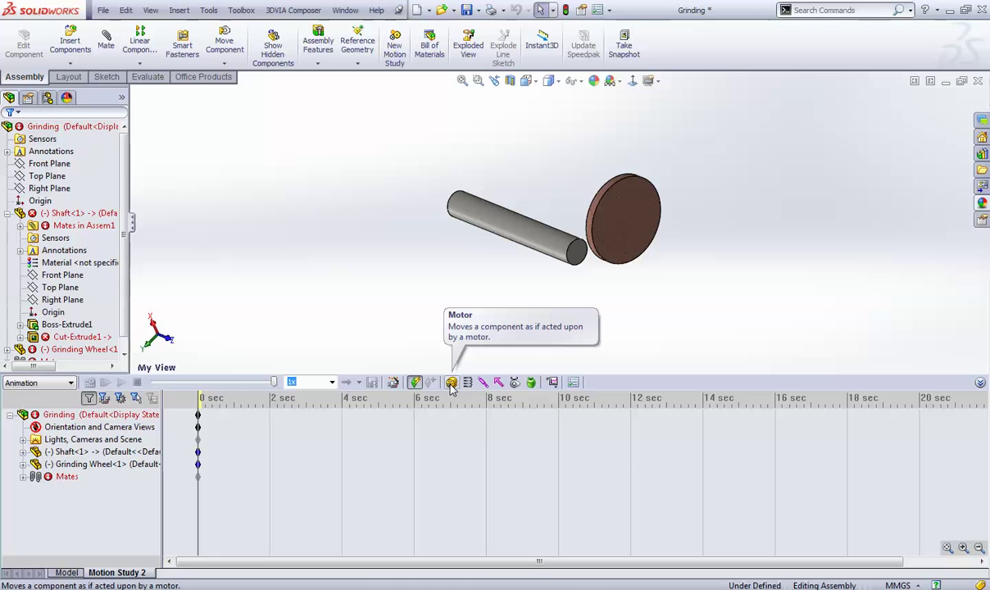
- Add a rotary motor on the grinding wheel's edge at a constant 2000 RPM
left_click(596, 212)
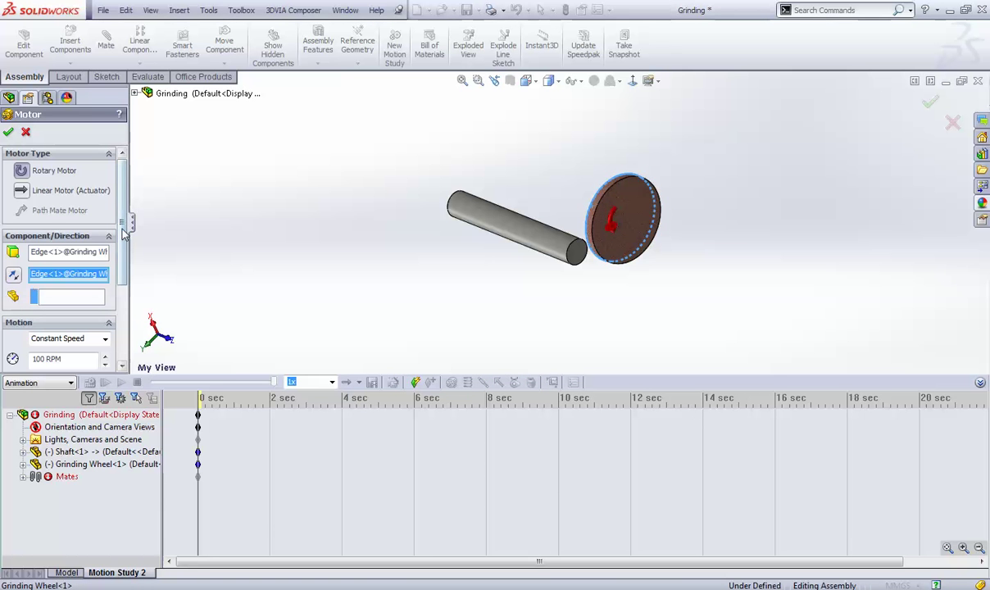
scroll(123, 233, "down", 3)
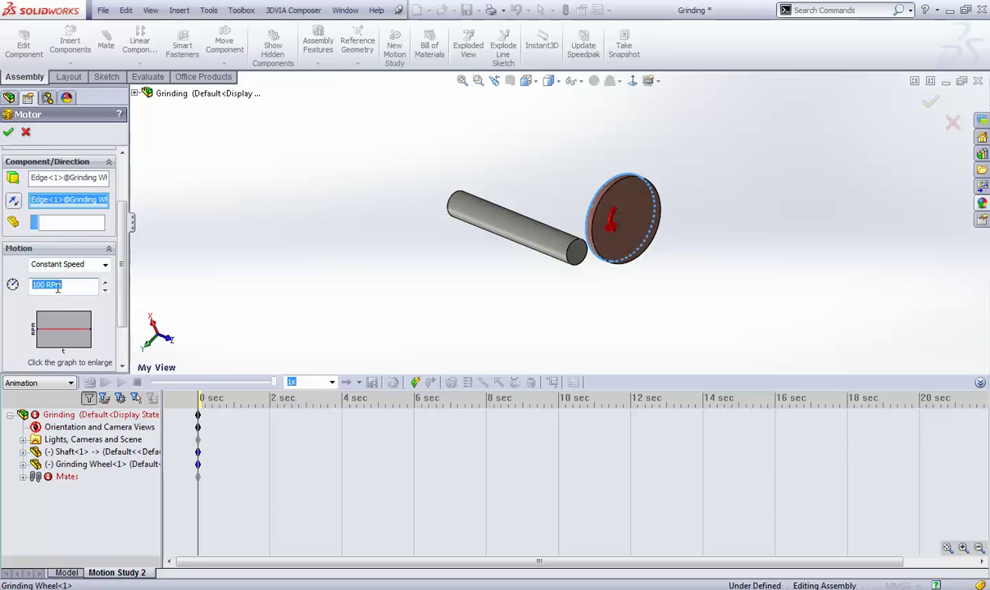
type("2000")
left_click(9, 134)
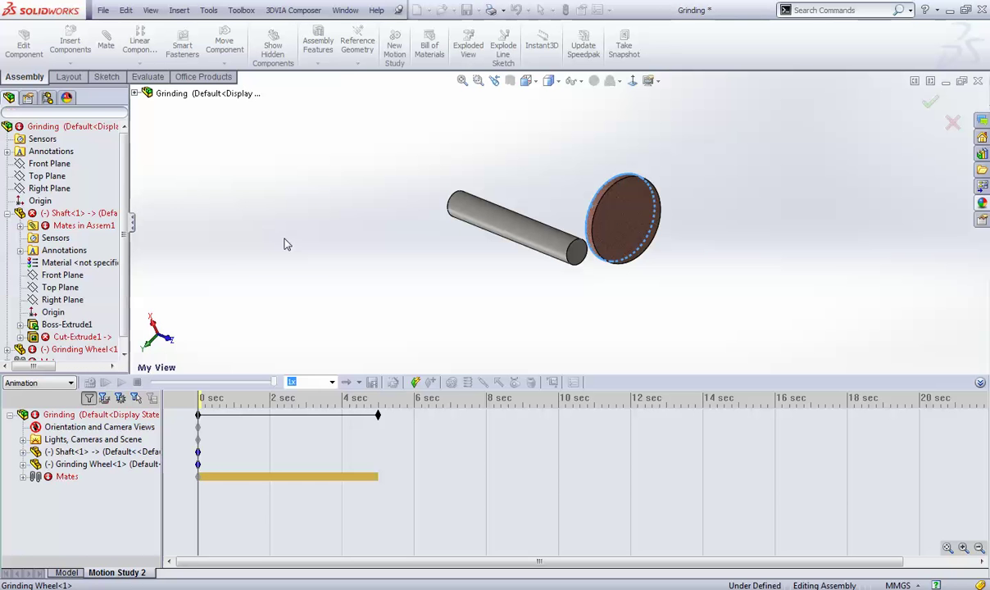
- Drag the study's end key point from 5 to 10 seconds and move the time bar to 10 seconds
left_click(372, 416)
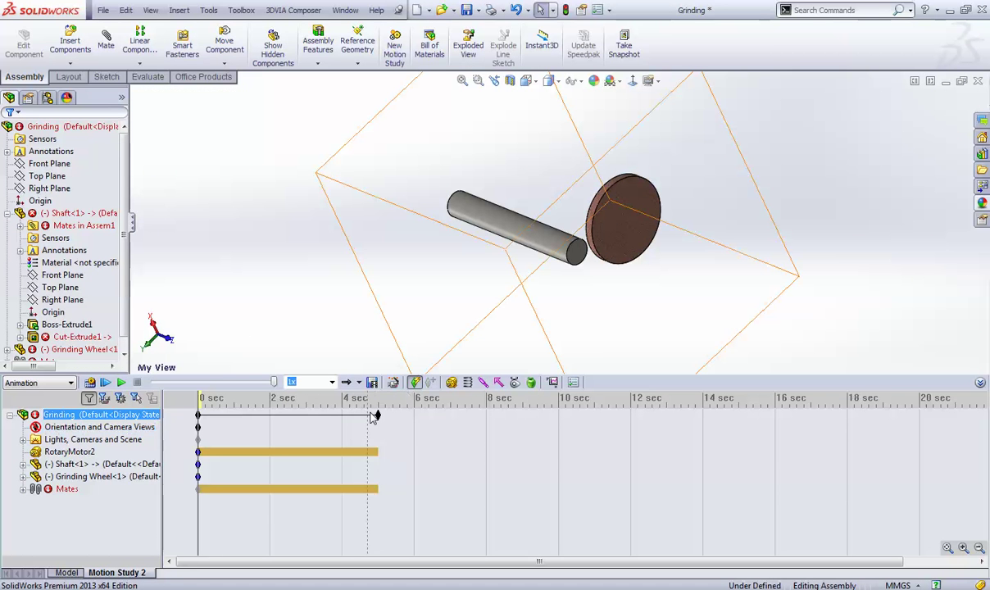
left_click(277, 283)
right_click(379, 415)
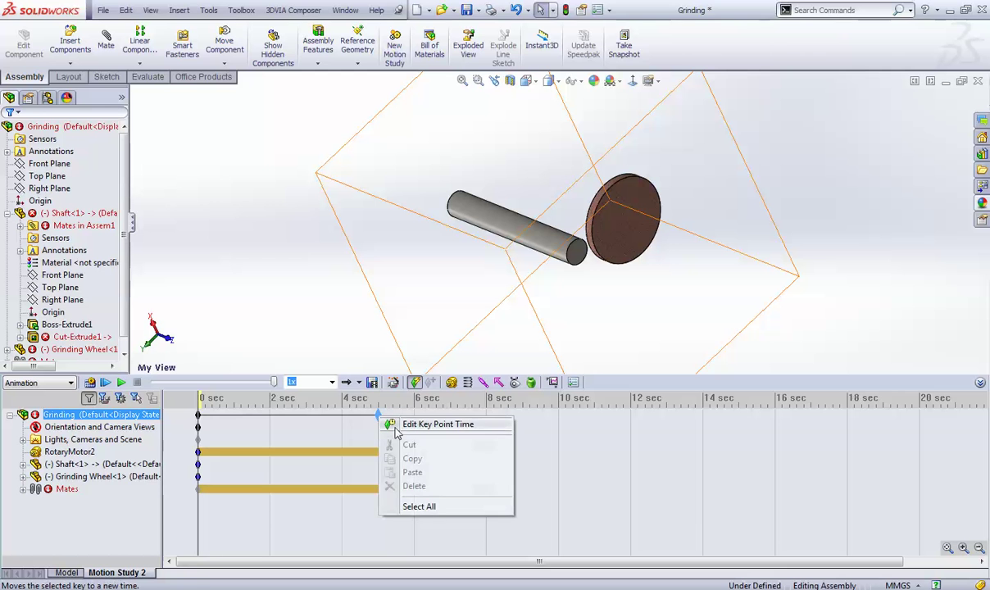
left_click(426, 425)
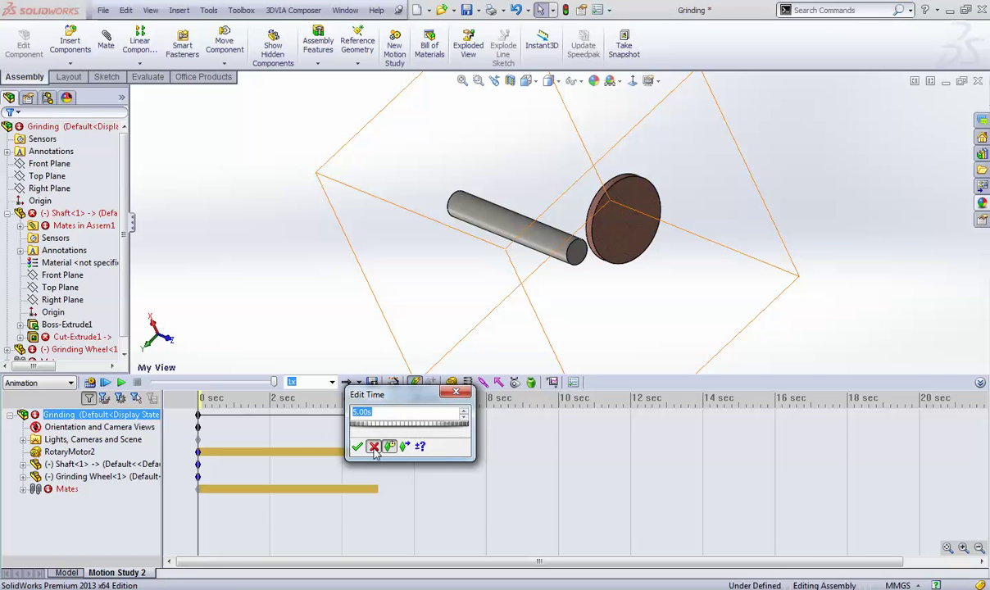
left_click(357, 446)
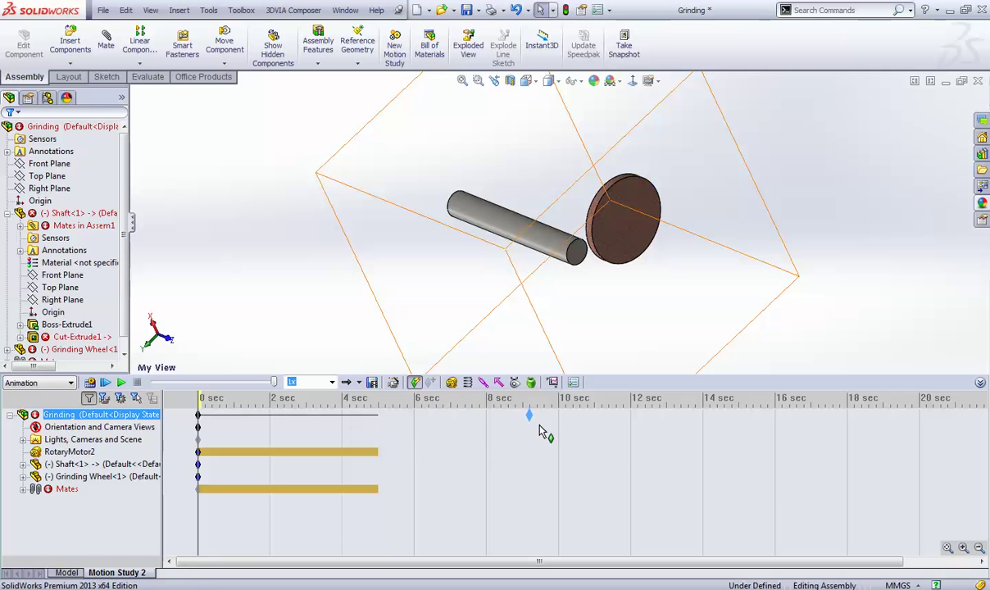
mouse_move(553, 427)
left_mouse_down()
mouse_move(558, 412)
mouse_move(564, 419)
left_mouse_up()
left_click(254, 304)
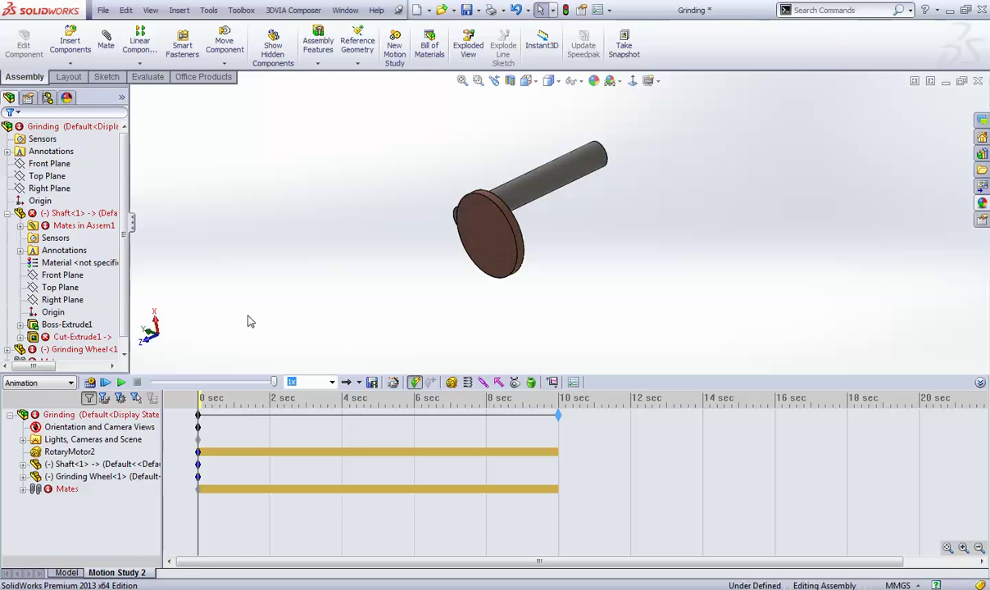
left_click(199, 401)
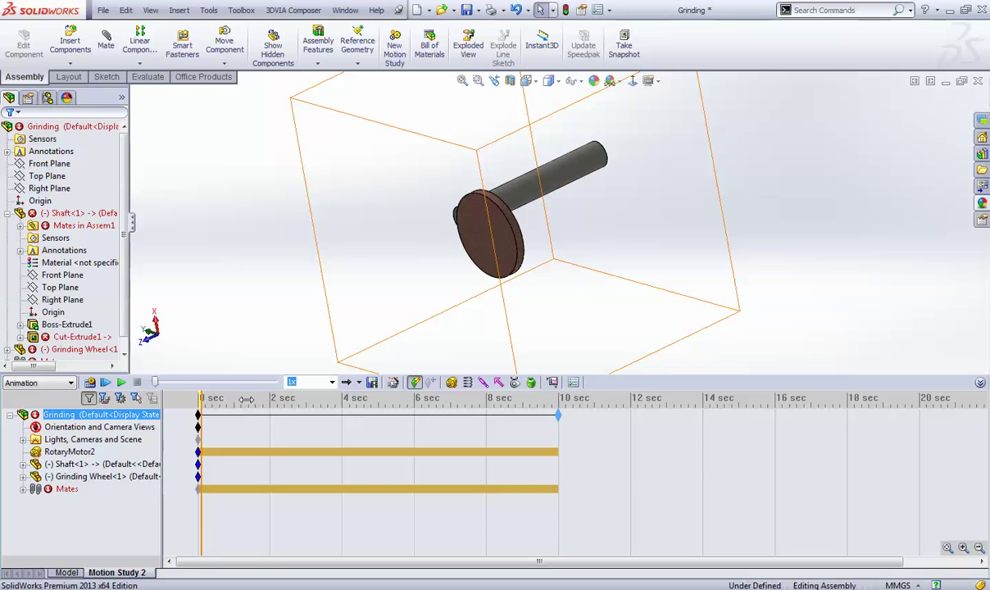
left_click(548, 412)
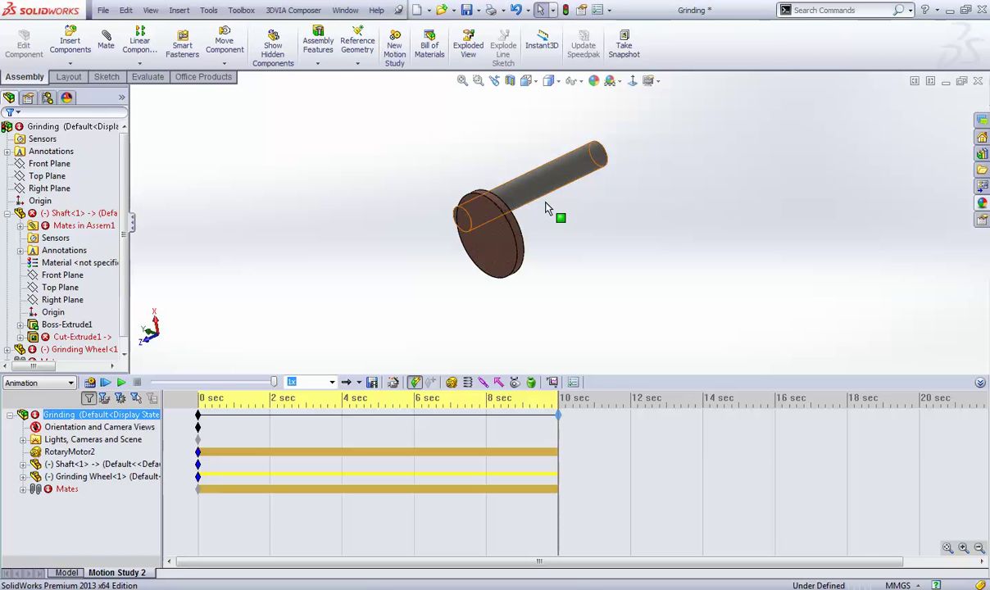
- At 10 seconds, slide the grinding wheel with the triad onto the shaft's middle, then rebuild
left_click(488, 238)
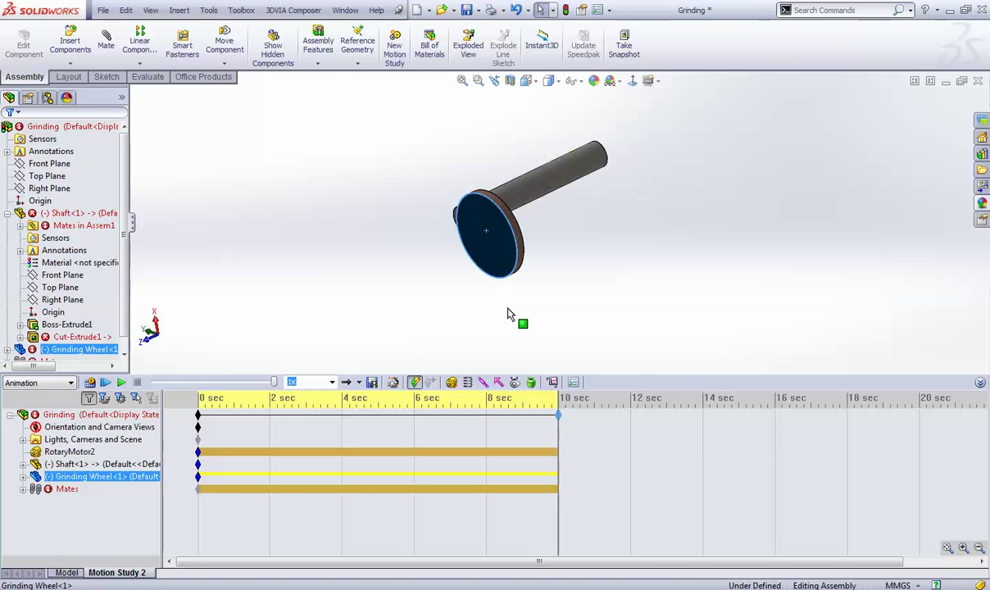
right_click(493, 326)
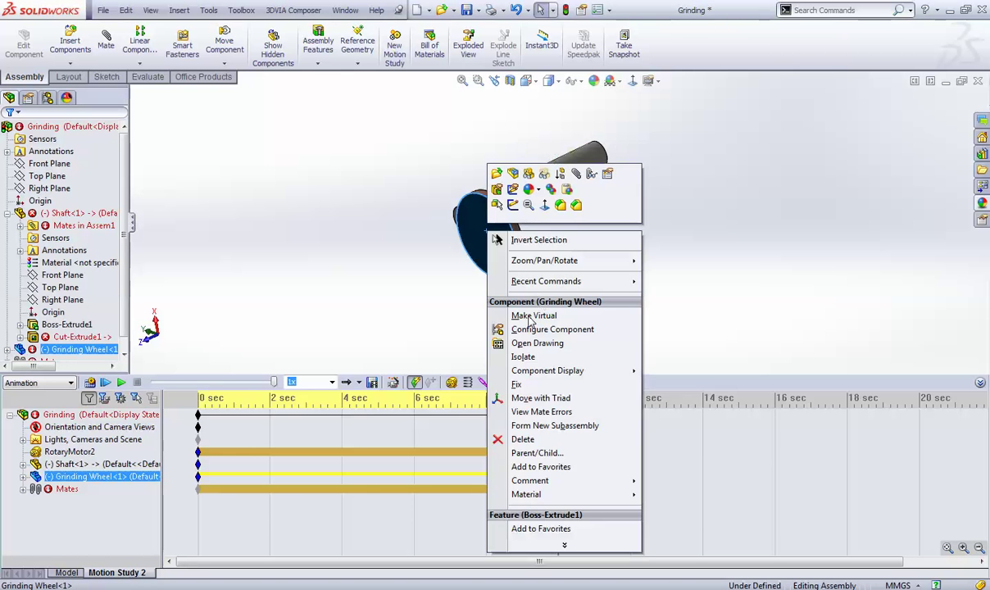
left_click(541, 397)
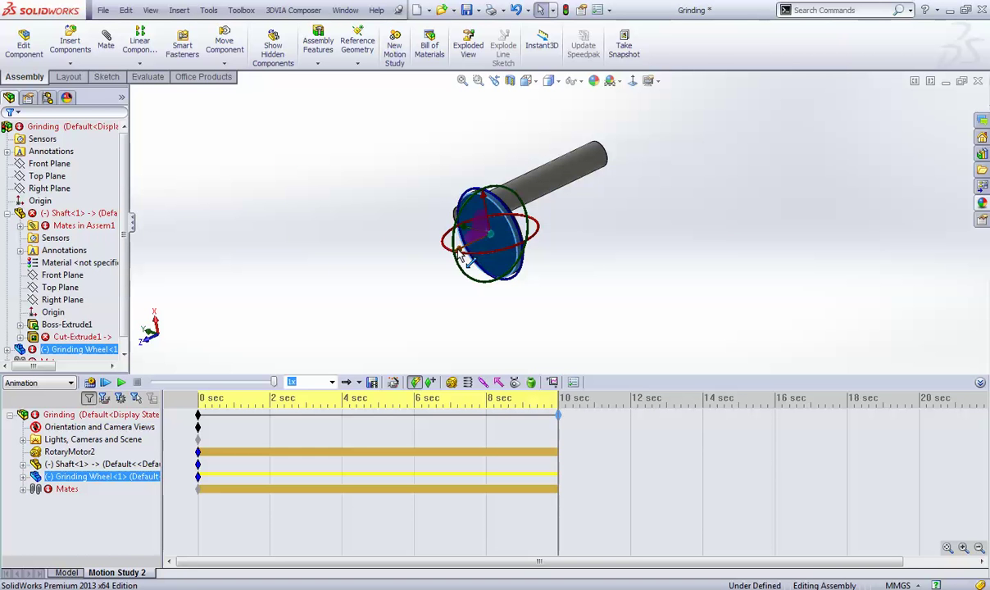
left_click_drag(465, 256, 507, 219)
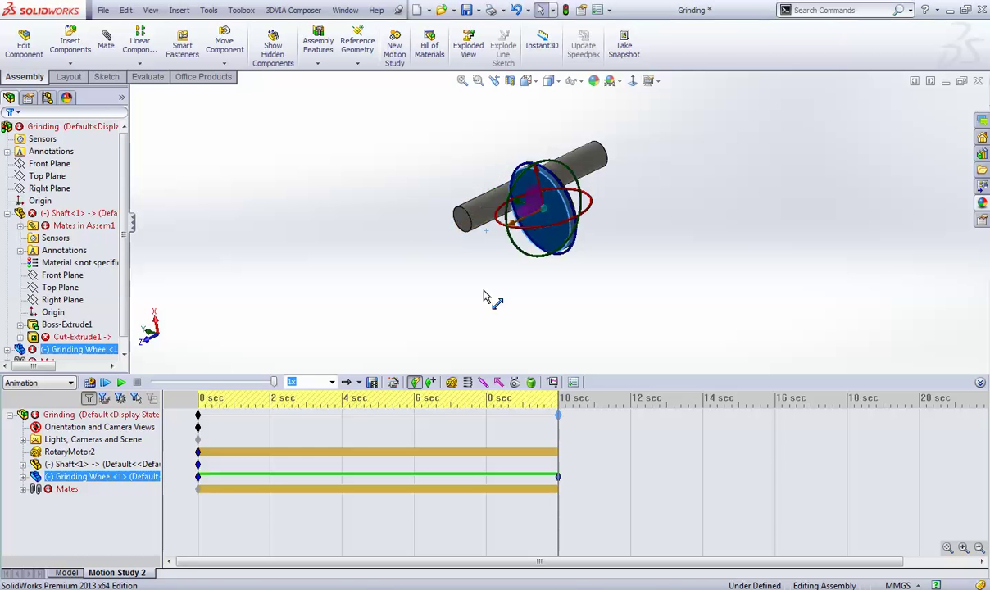
left_click(563, 11)
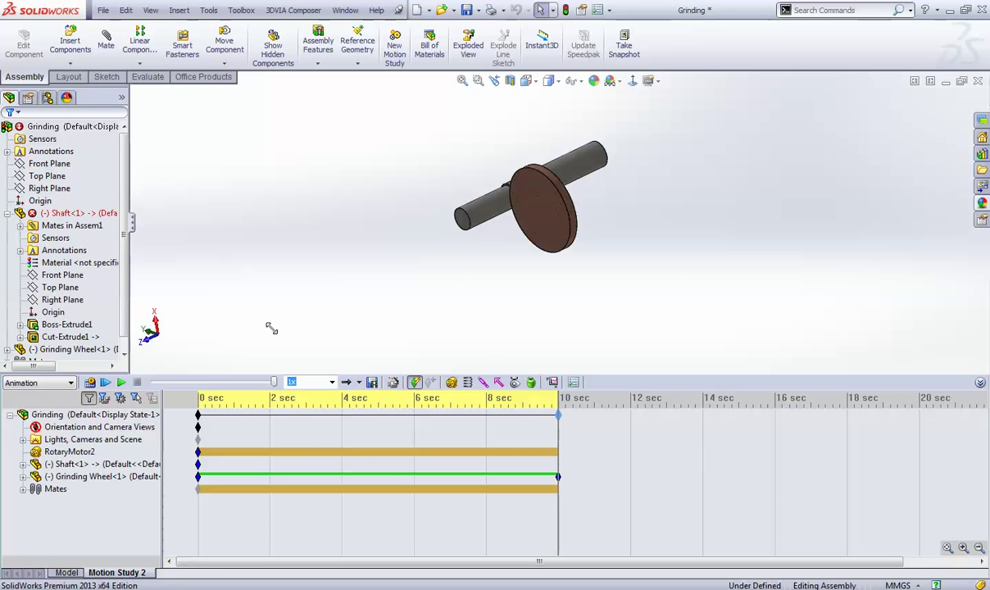
- Restore the My View orientation and play the motion study from the start
key("space")
left_click(300, 425)
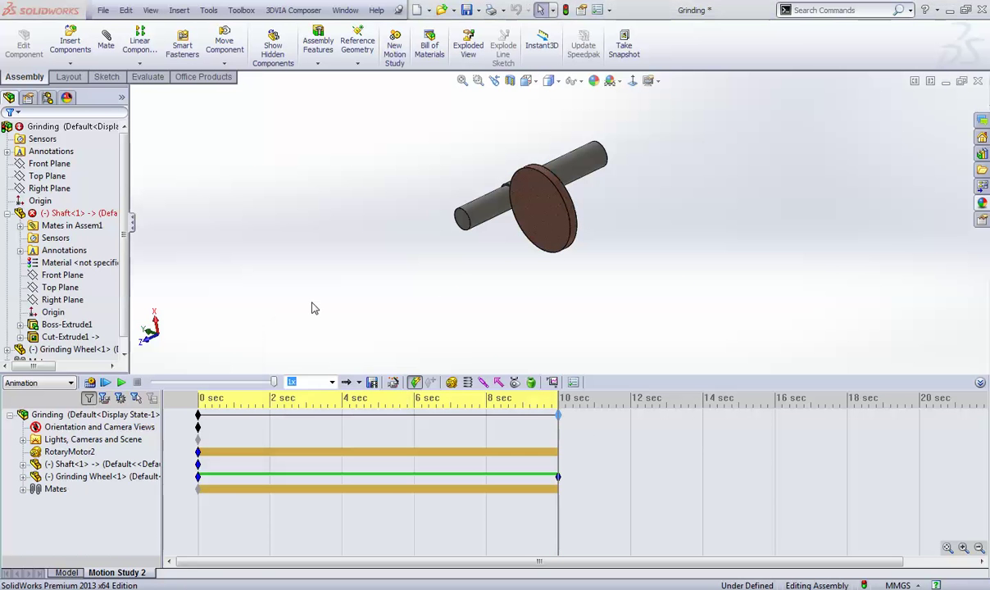
left_click(121, 383)
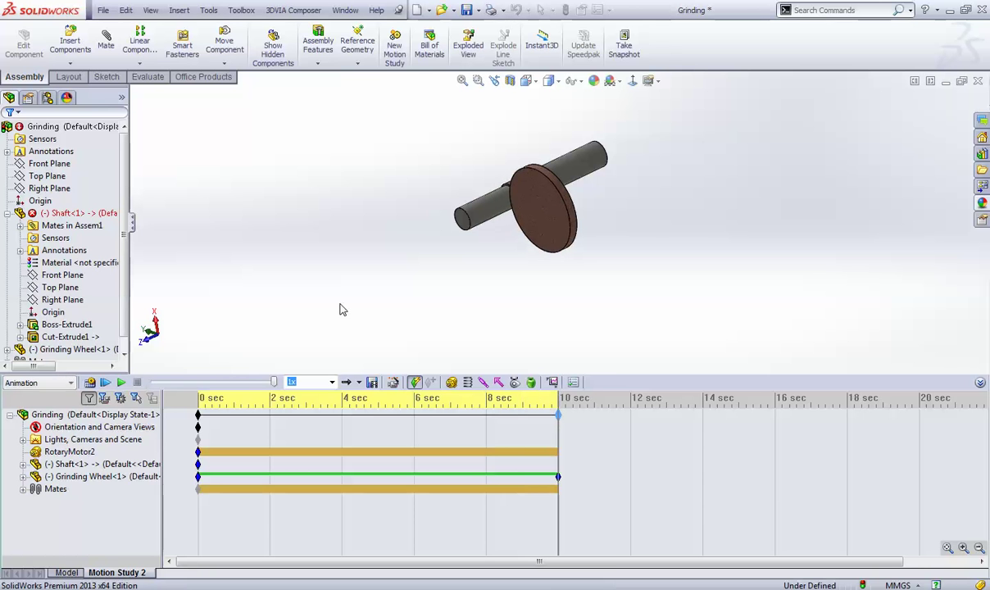
- Disable view key creation on the Orientation and Camera Views track
left_click(127, 430)
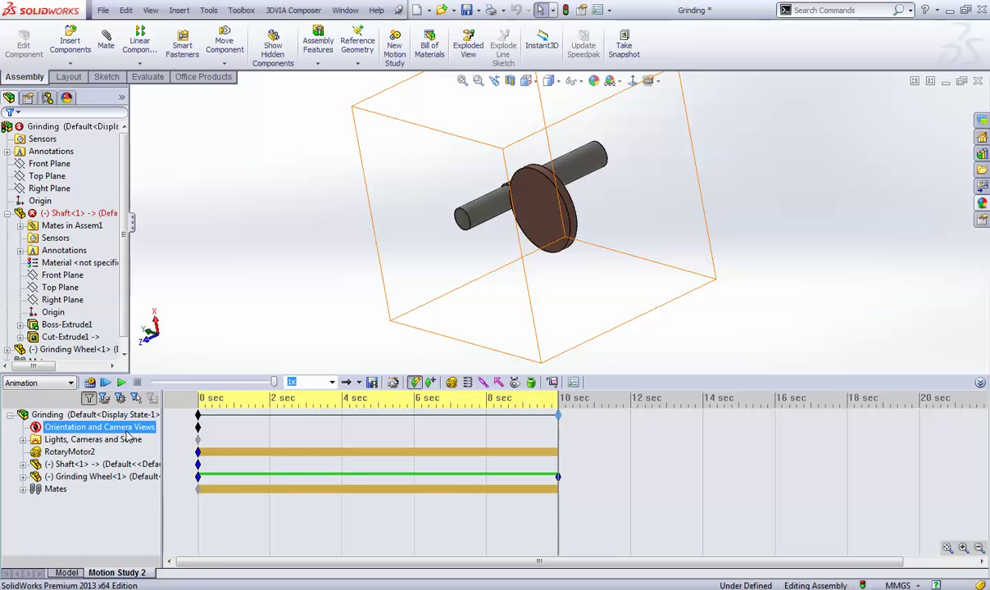
right_click(127, 433)
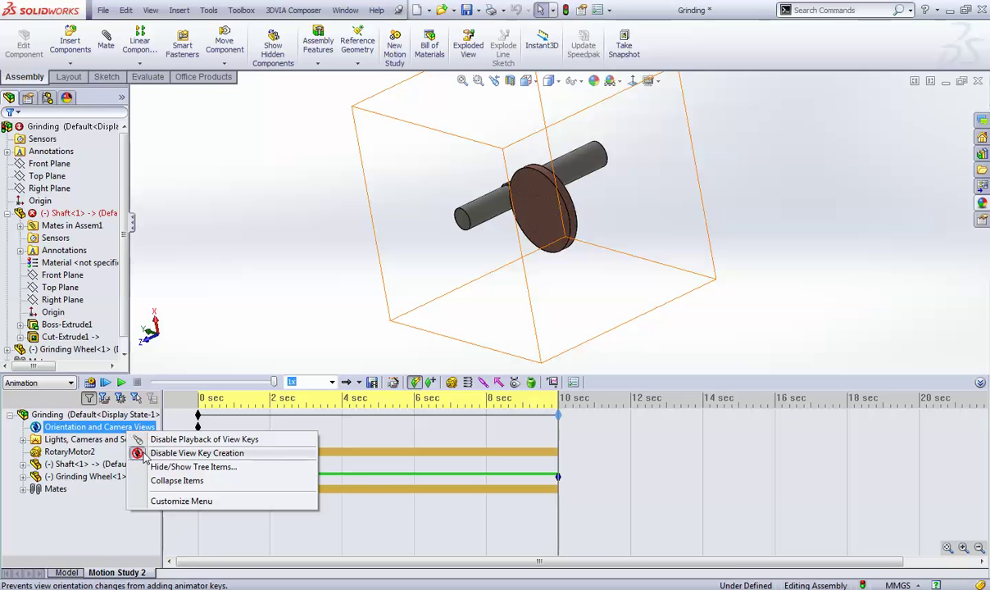
left_click(146, 454)
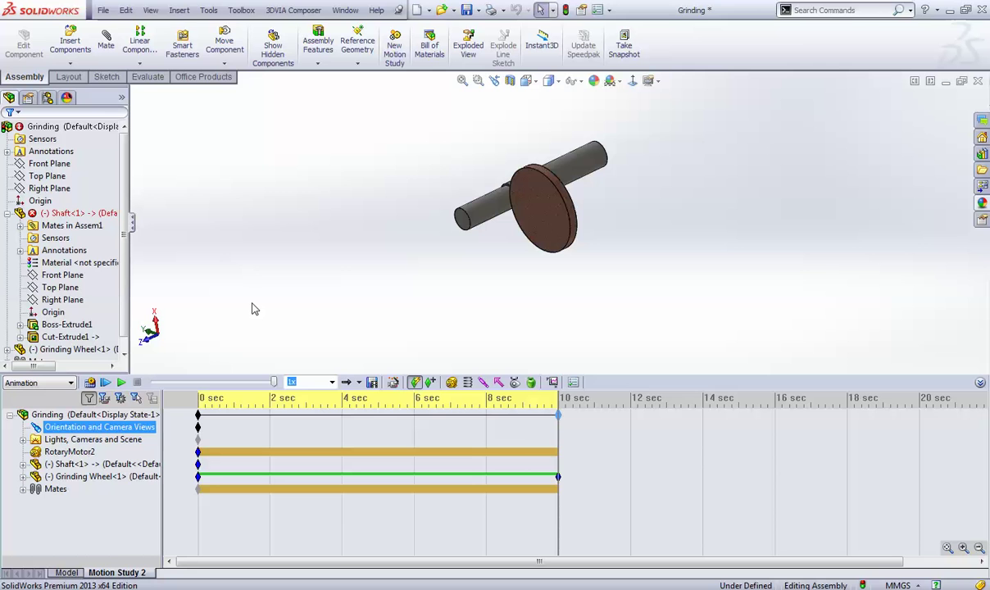
left_click(119, 348)
key("space")
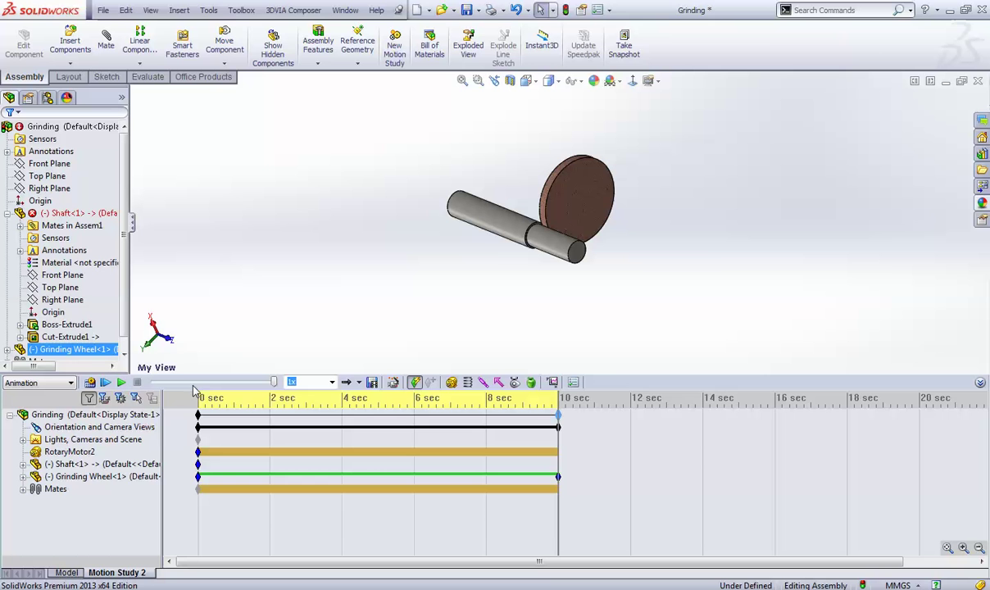
- Delete the 10-second view key, return the time bar to 0, apply My View, and replay
left_click(558, 428)
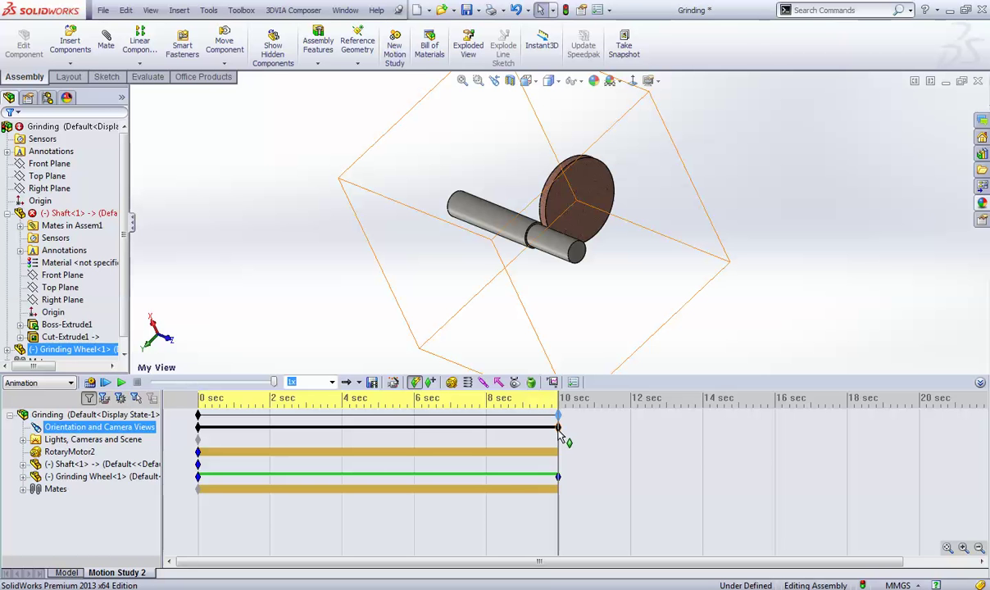
right_click(558, 428)
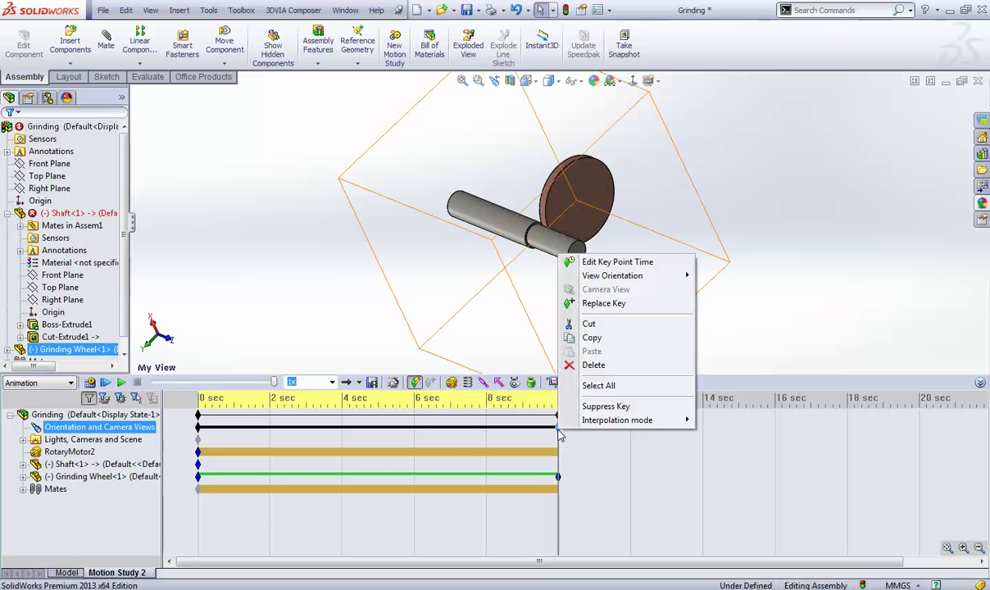
left_click(584, 365)
left_click(557, 399)
left_click_drag(500, 399, 151, 361)
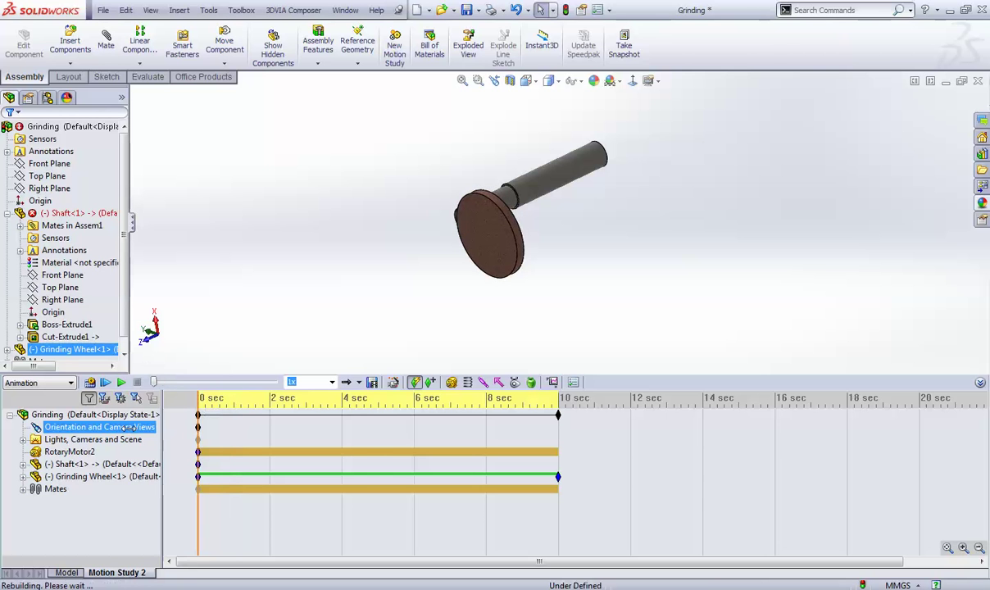
left_click(250, 305)
key("space")
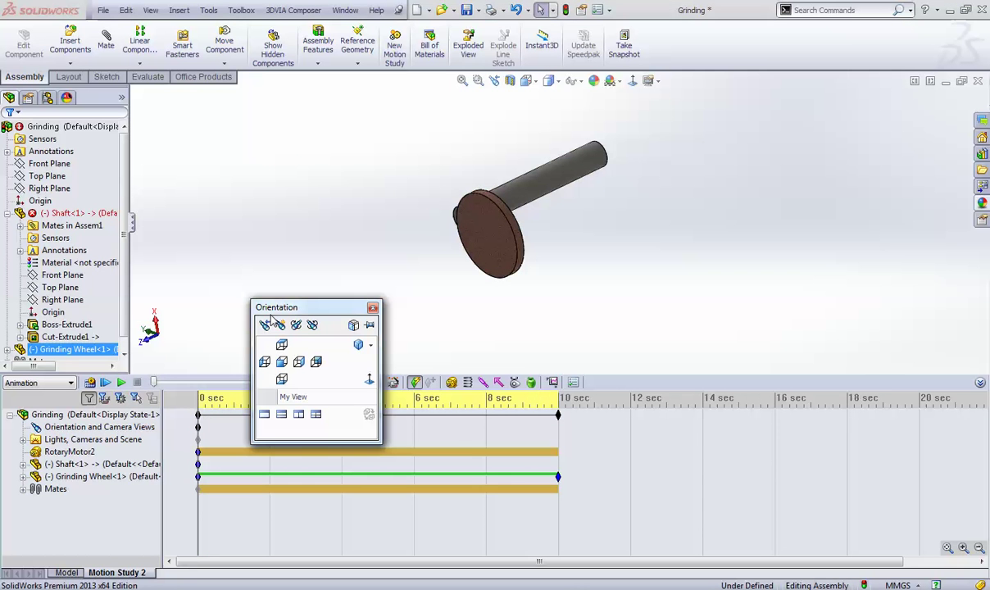
left_click(290, 398)
left_click(98, 415)
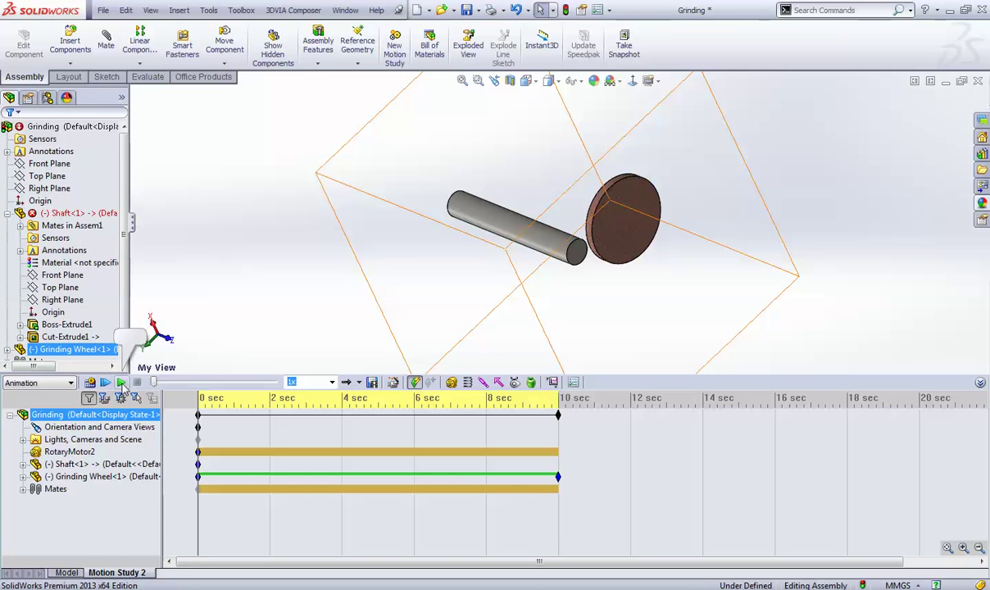
left_click(120, 382)
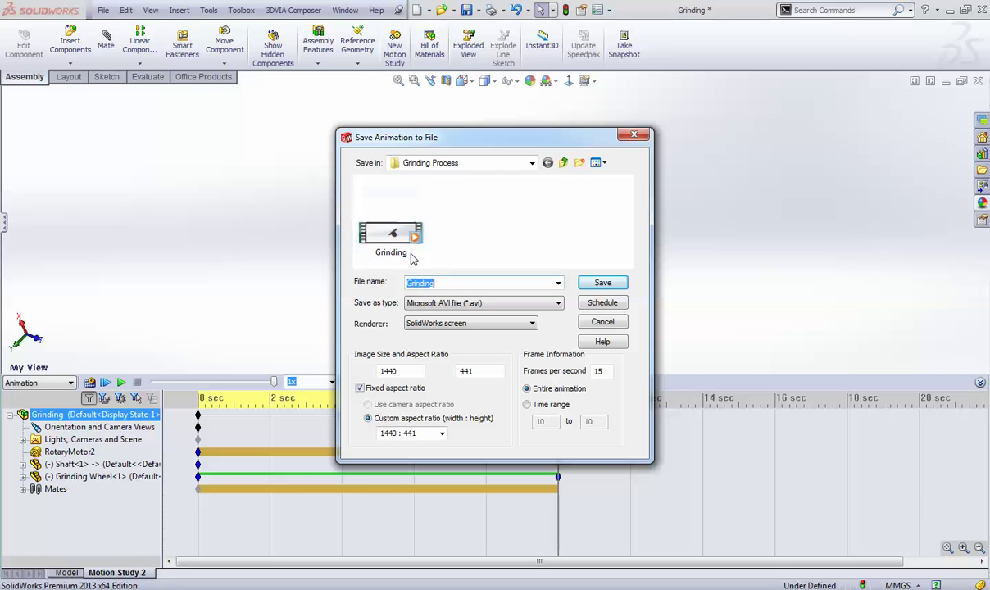
- Save the animation as Grinding.avi at 8 frames per second, replacing the existing file, with Microsoft Video 1 compression
left_click(392, 244)
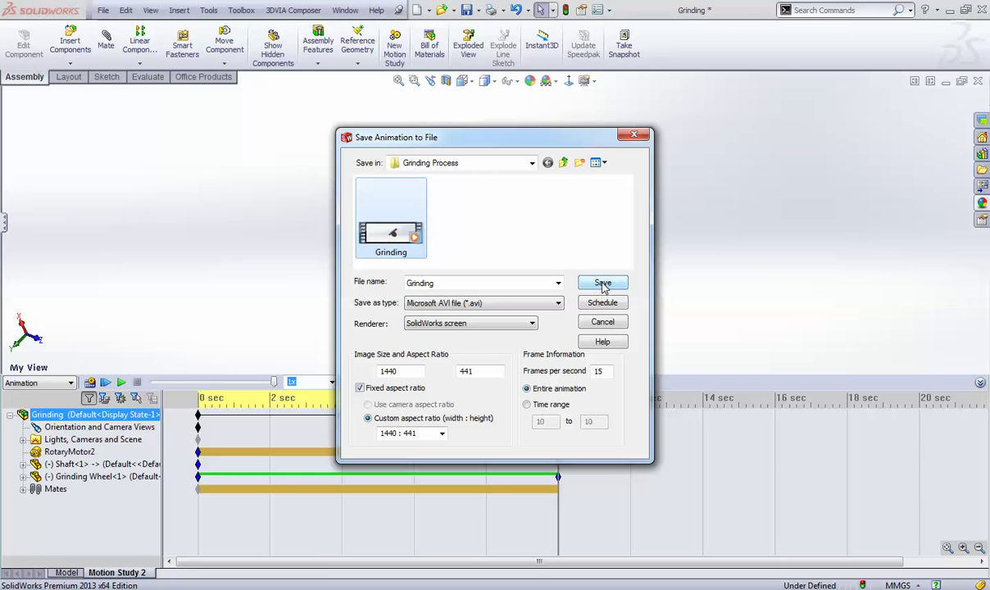
double_click(597, 371)
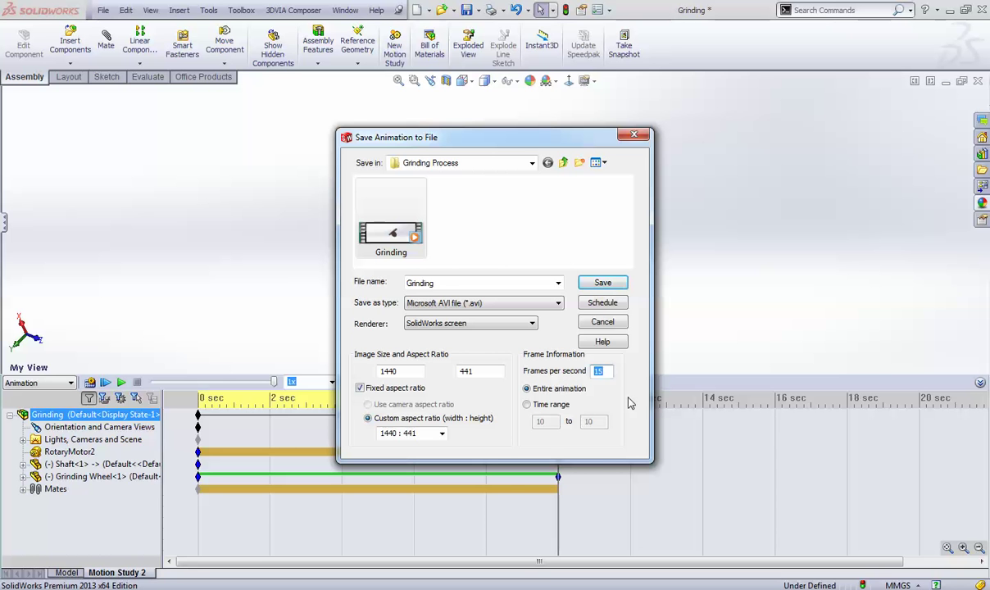
left_click(583, 282)
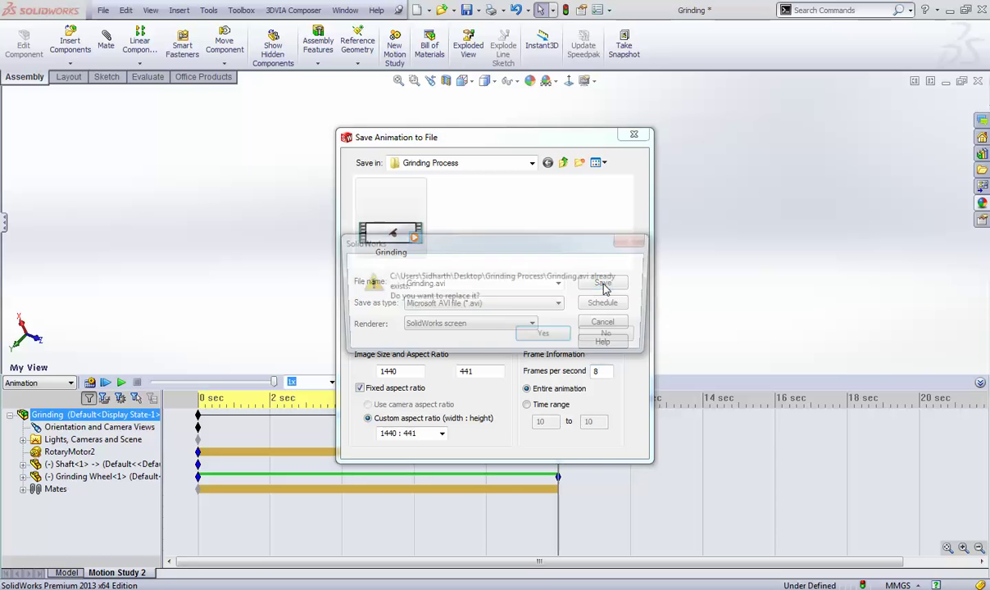
left_click(564, 337)
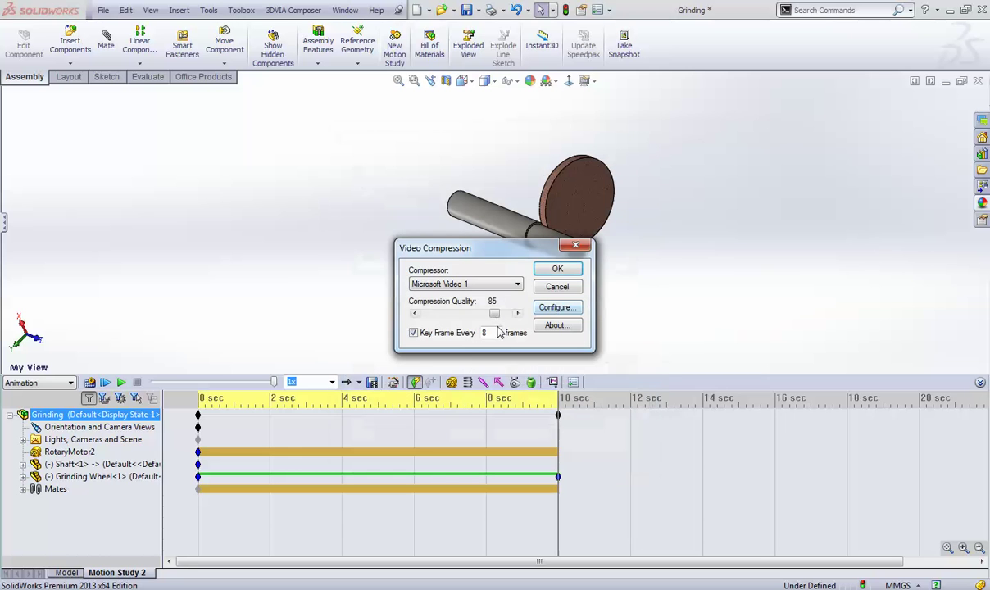
left_click(557, 268)
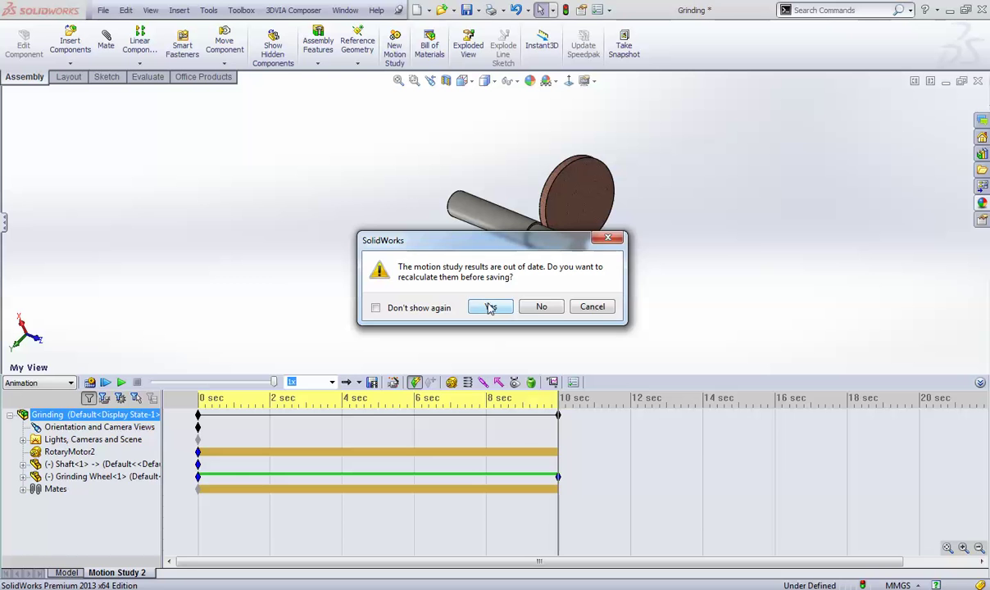
- Recalculate the out-of-date Motion Study 2 so Grinding.avi exports with current results
left_click(490, 308)
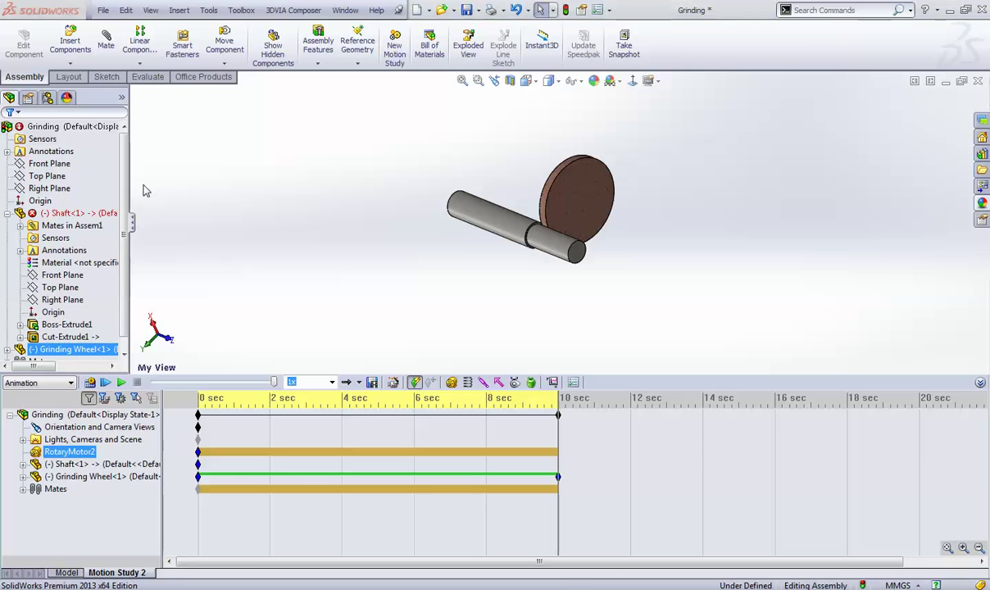
- In Windows Explorer, open Desktop > Grinding Process and play the Grinding AVI in Media Player
key("super+e")
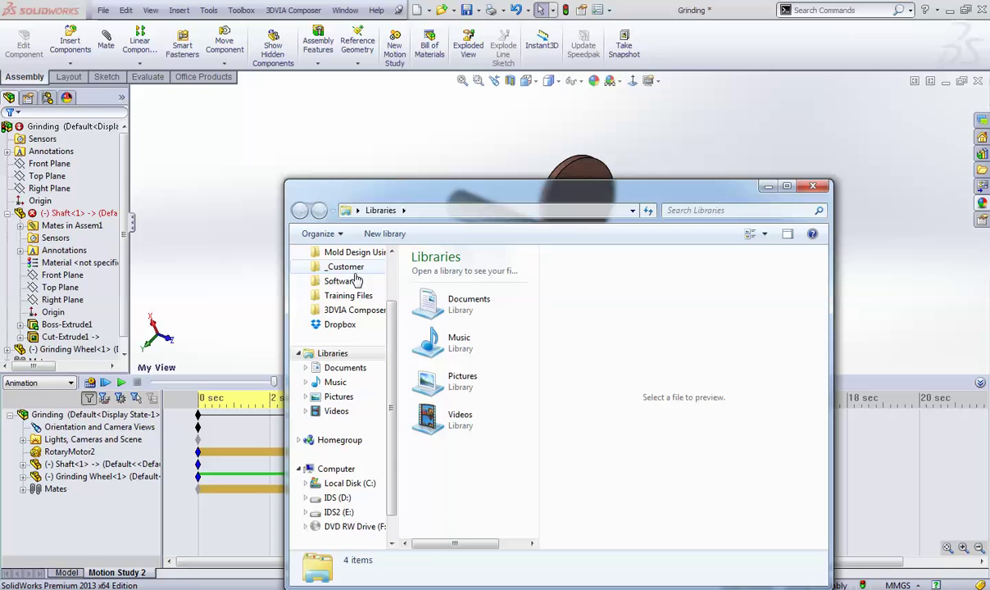
scroll(357, 280, "up", 2)
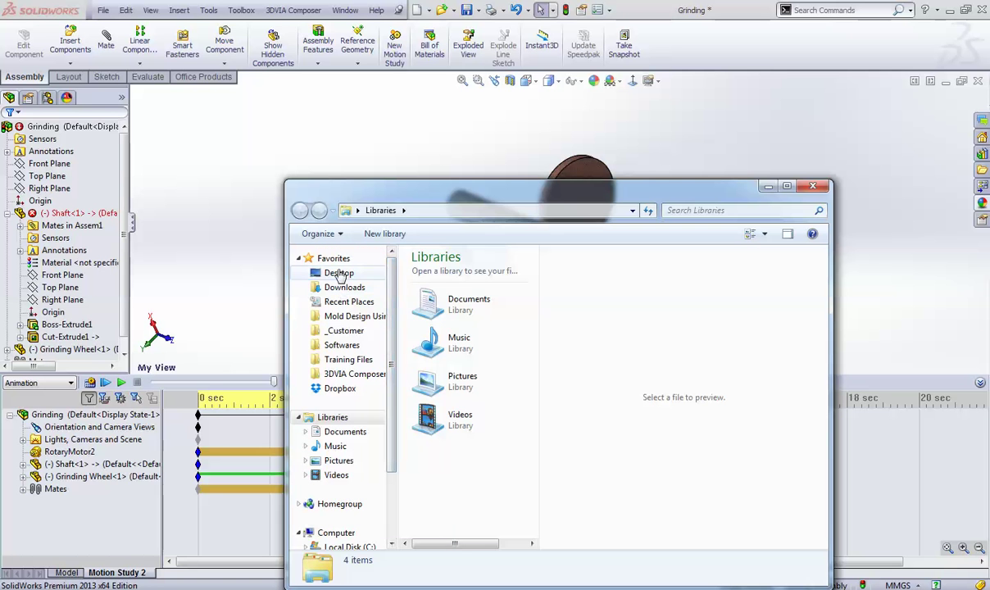
left_click(338, 273)
left_click(456, 309)
scroll(457, 304, "down", 3)
left_click(455, 278)
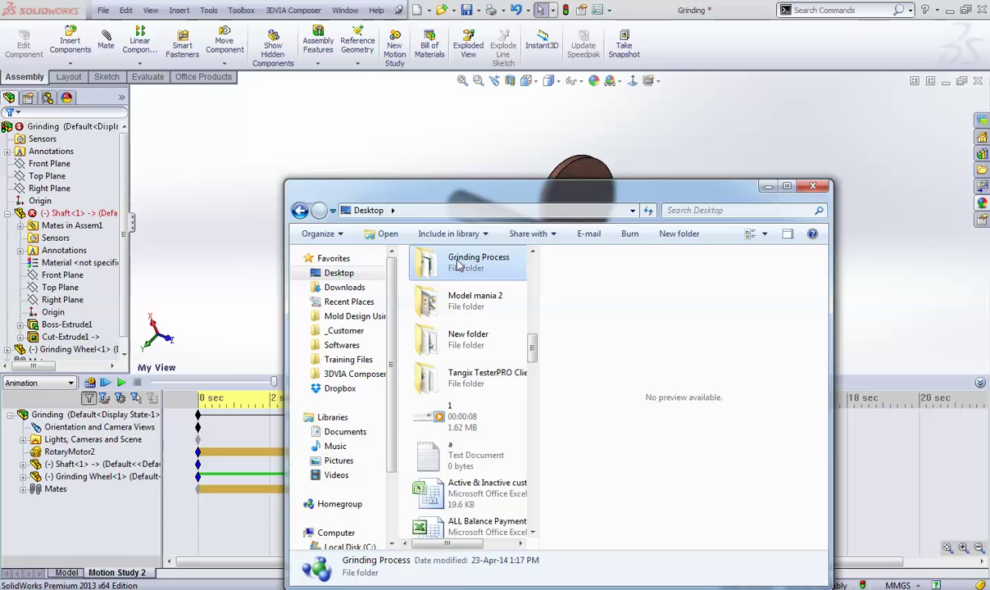
double_click(459, 263)
left_click(464, 373)
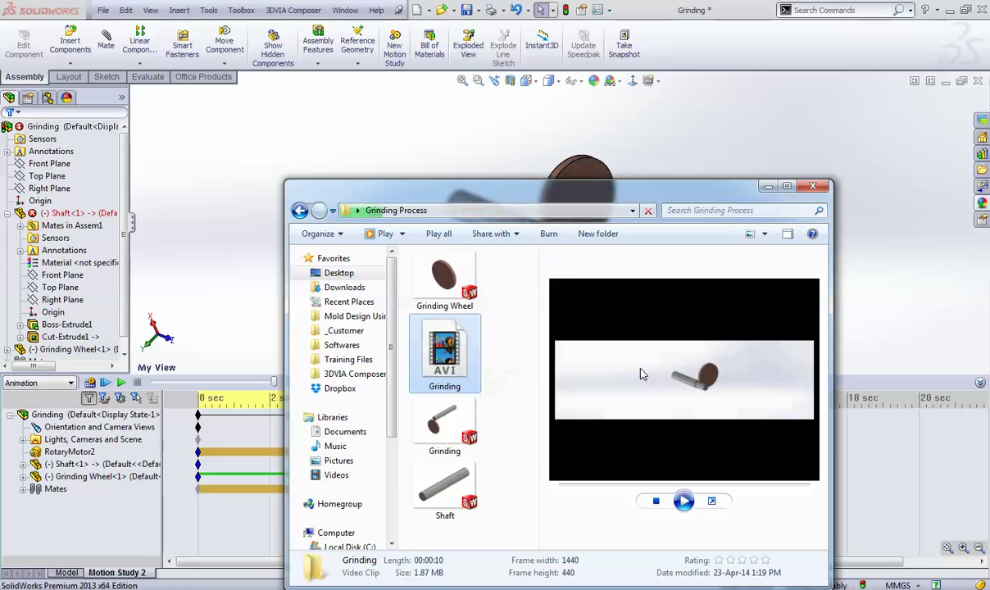
double_click(465, 363)
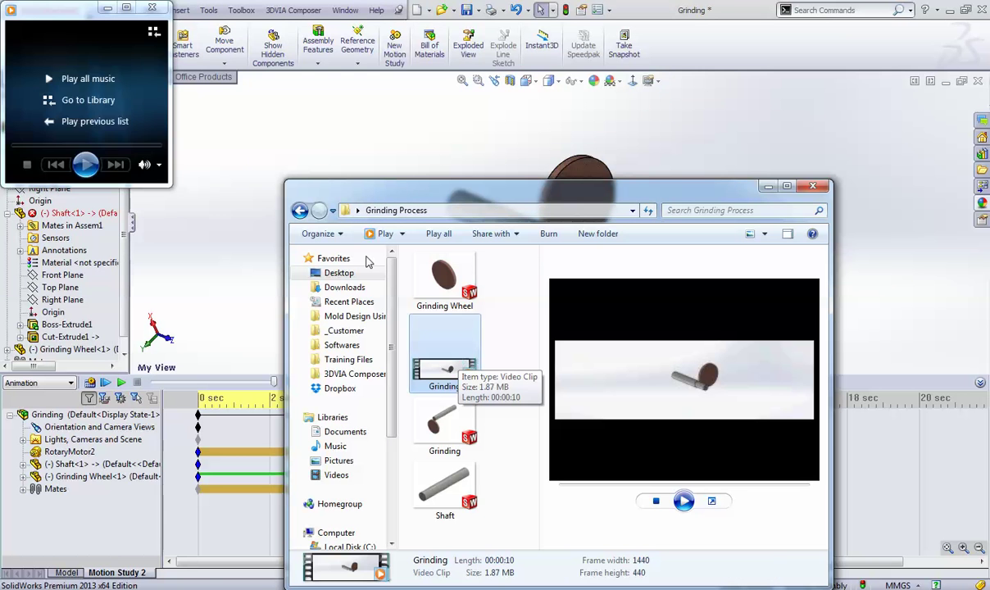